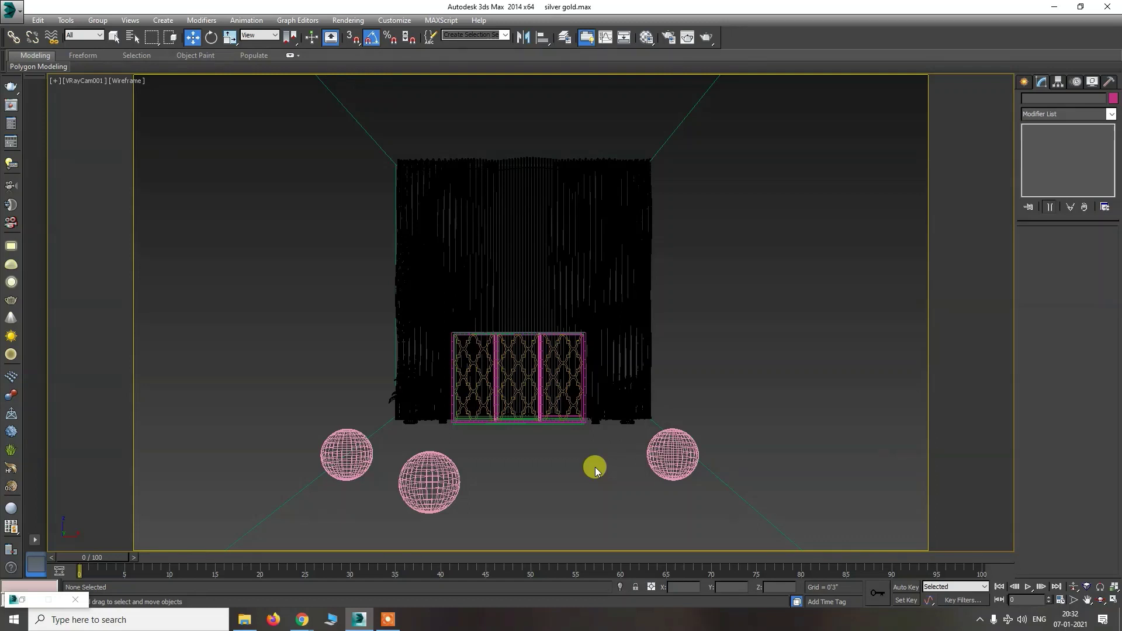
# Step: Rename the first unused material slot "gold 1" and change its type to VRayMtl
pyautogui.press('m')
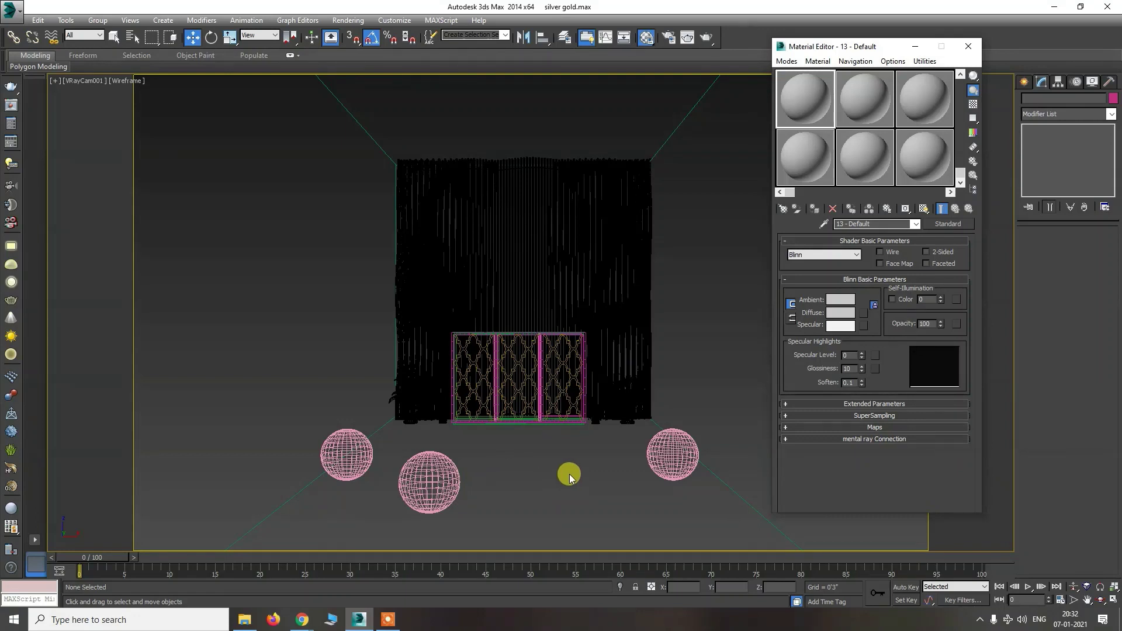
pyautogui.click(850, 109)
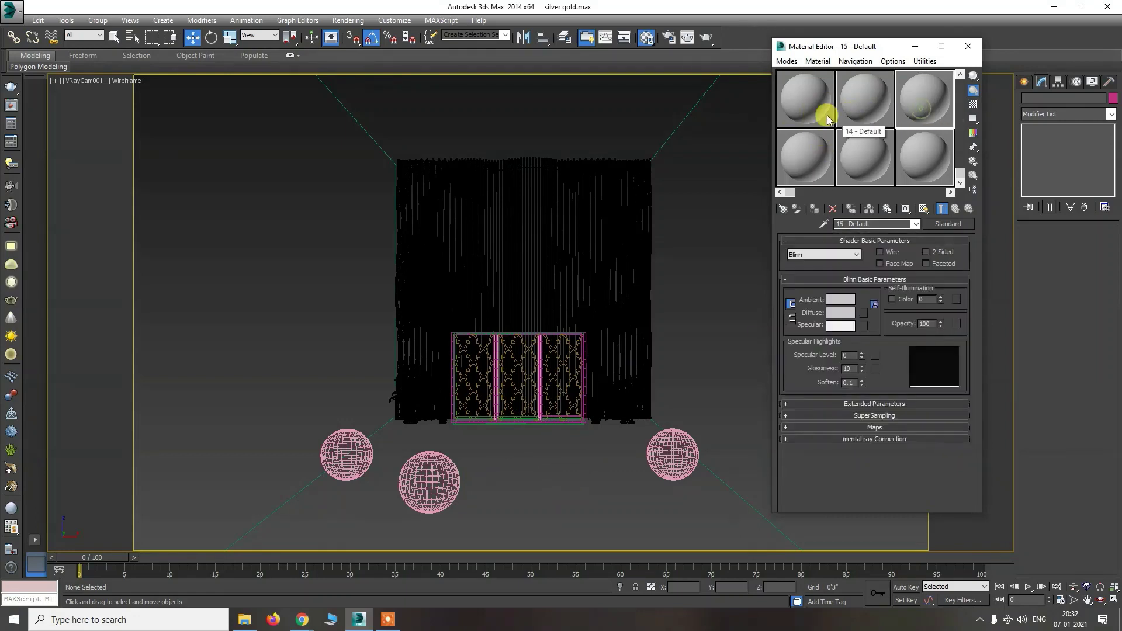
pyautogui.click(807, 117)
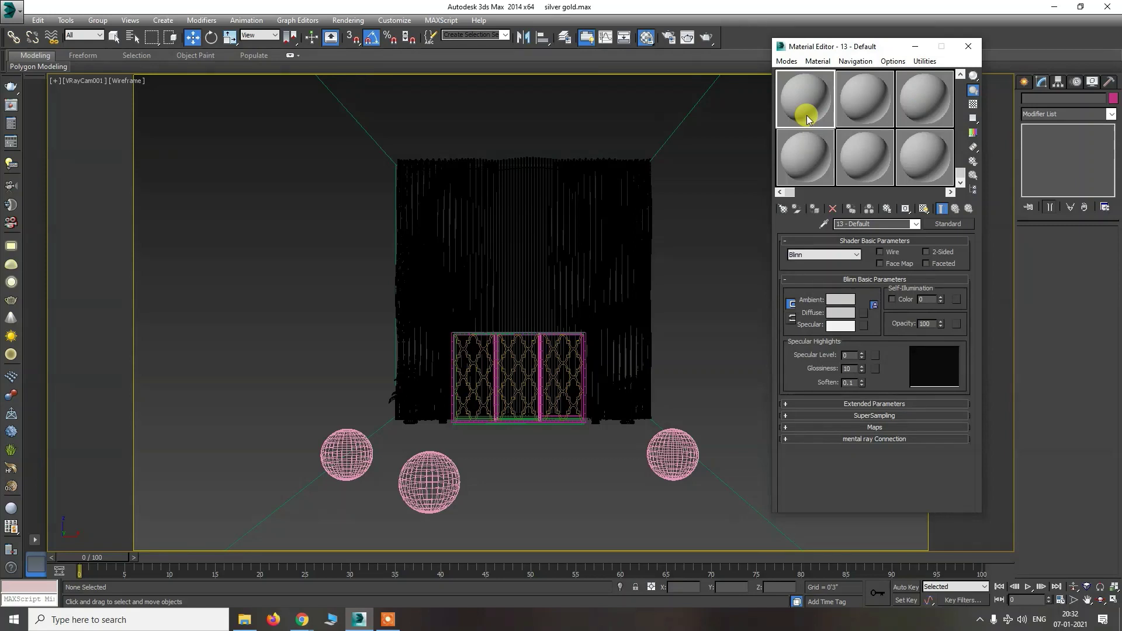
pyautogui.click(865, 224)
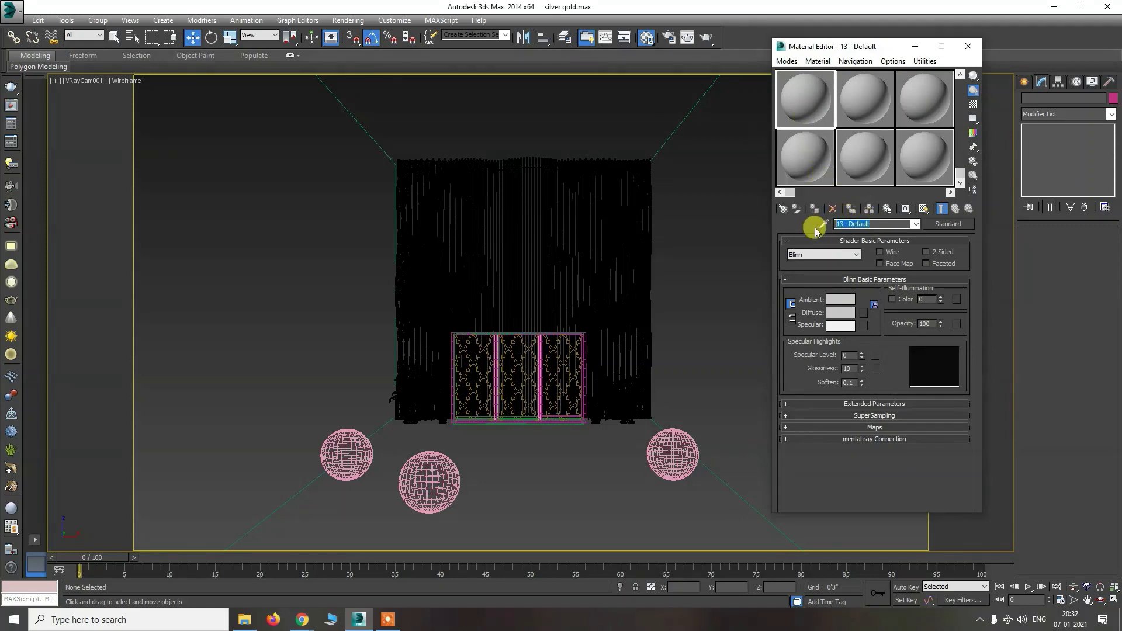
pyautogui.write('gold 1')
pyautogui.click(935, 225)
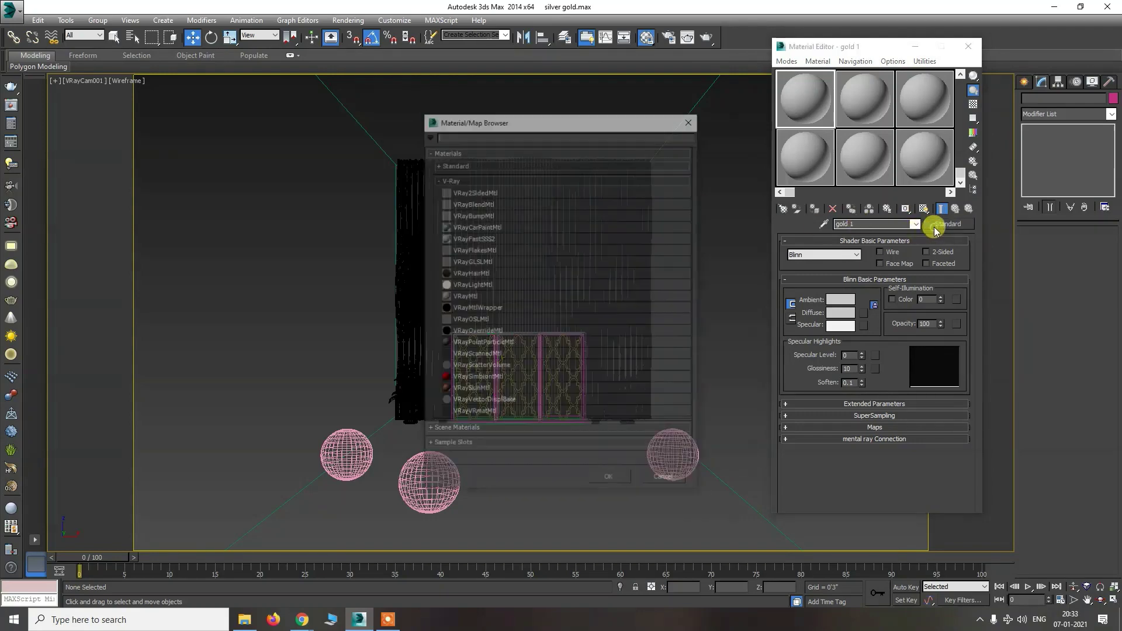
pyautogui.doubleClick(496, 296)
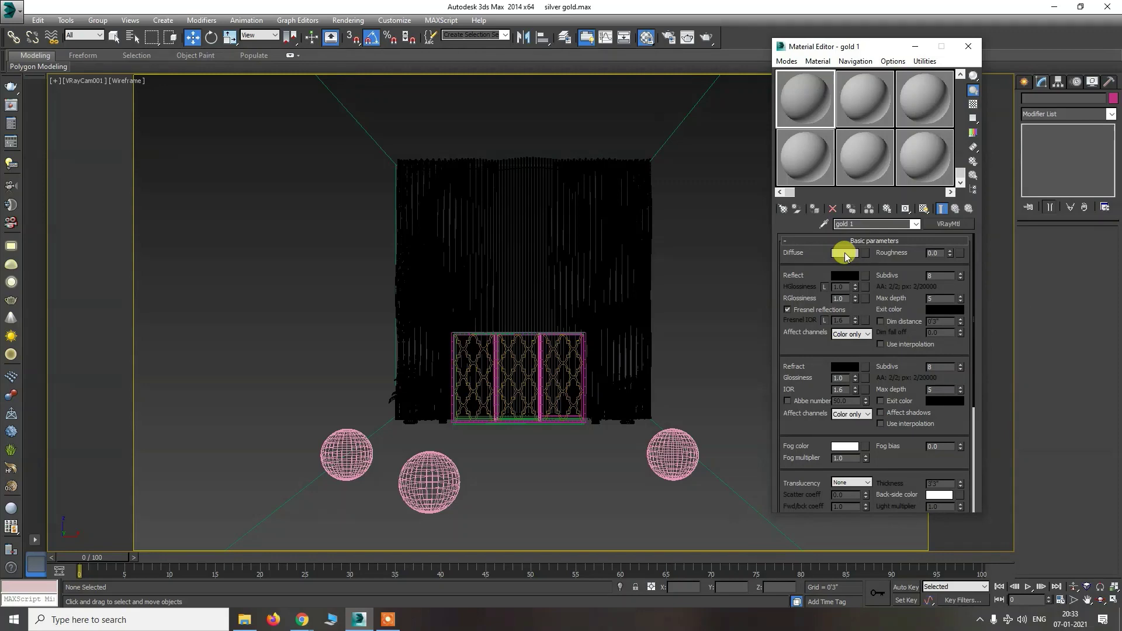
# Step: Set the gold 1 material's diffuse colour to RGB 49, 20, 8
pyautogui.click(865, 252)
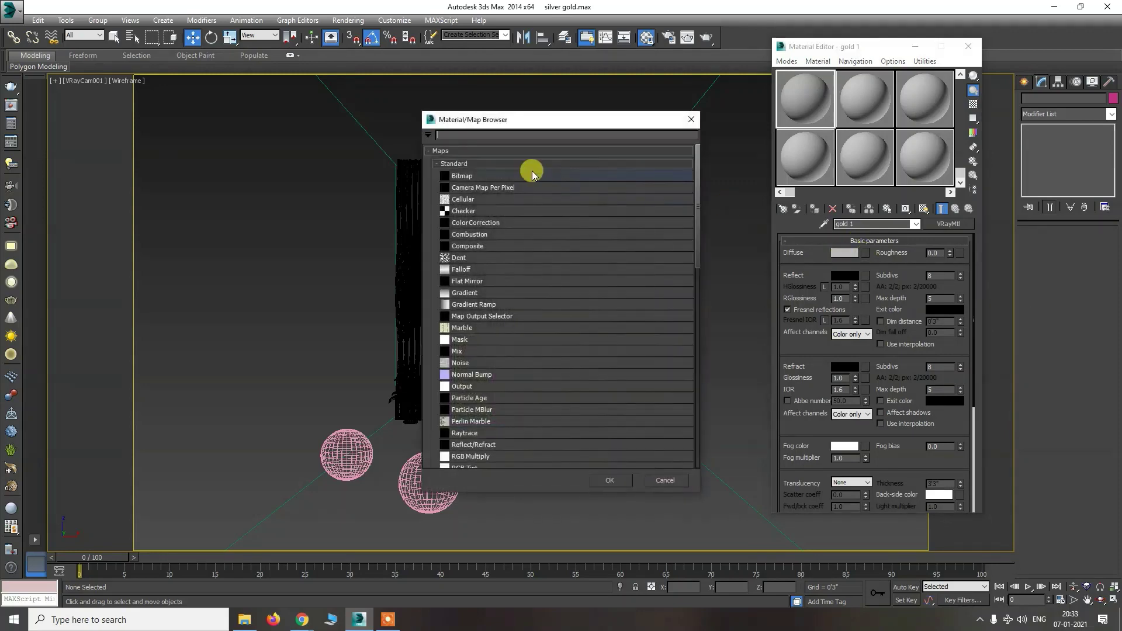
pyautogui.click(692, 120)
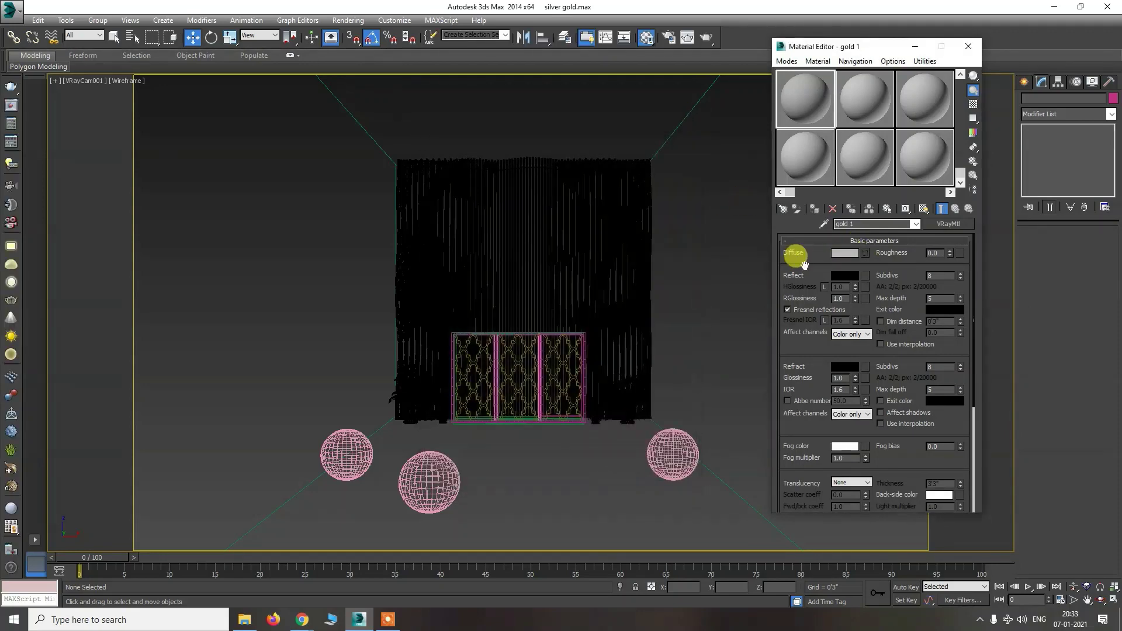
pyautogui.click(844, 254)
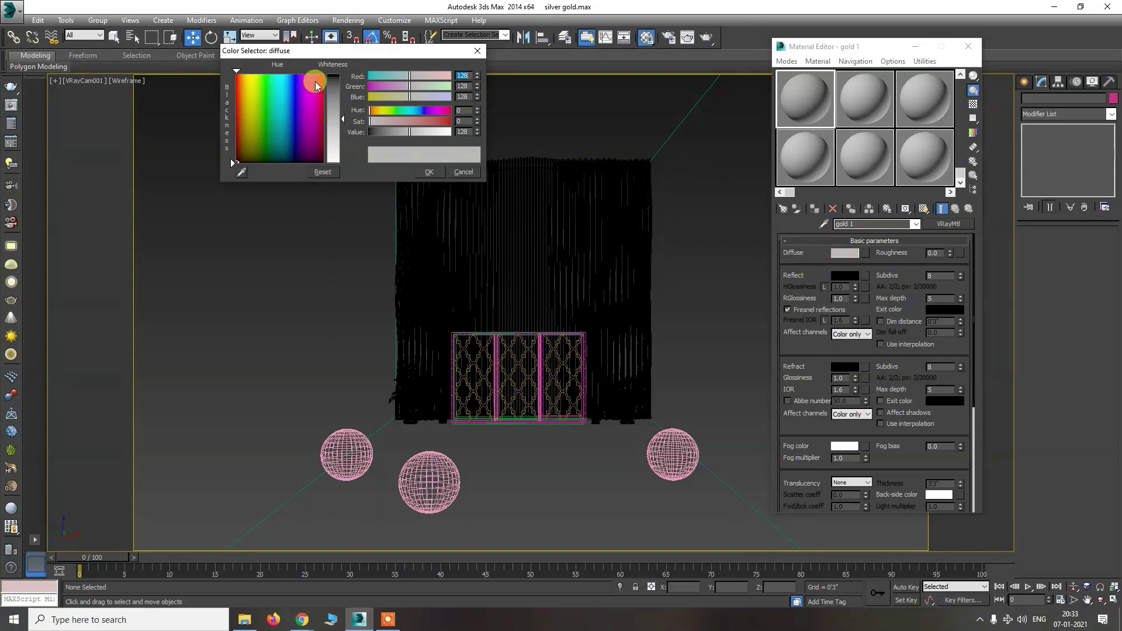
pyautogui.write('49')
pyautogui.press('Tab')
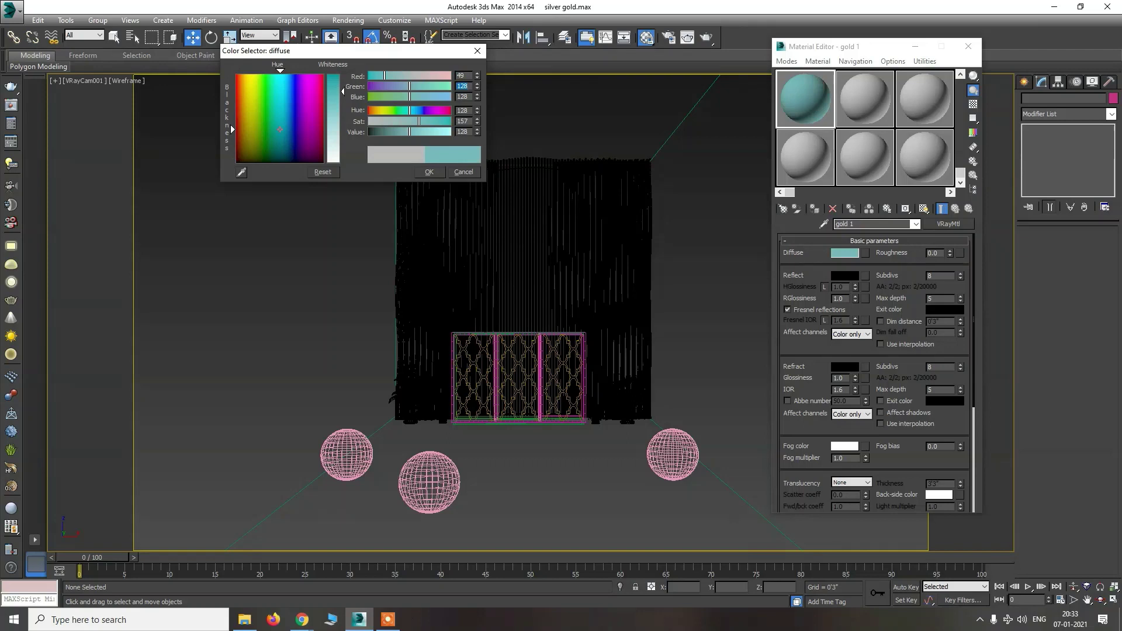
pyautogui.write('20')
pyautogui.press('Tab')
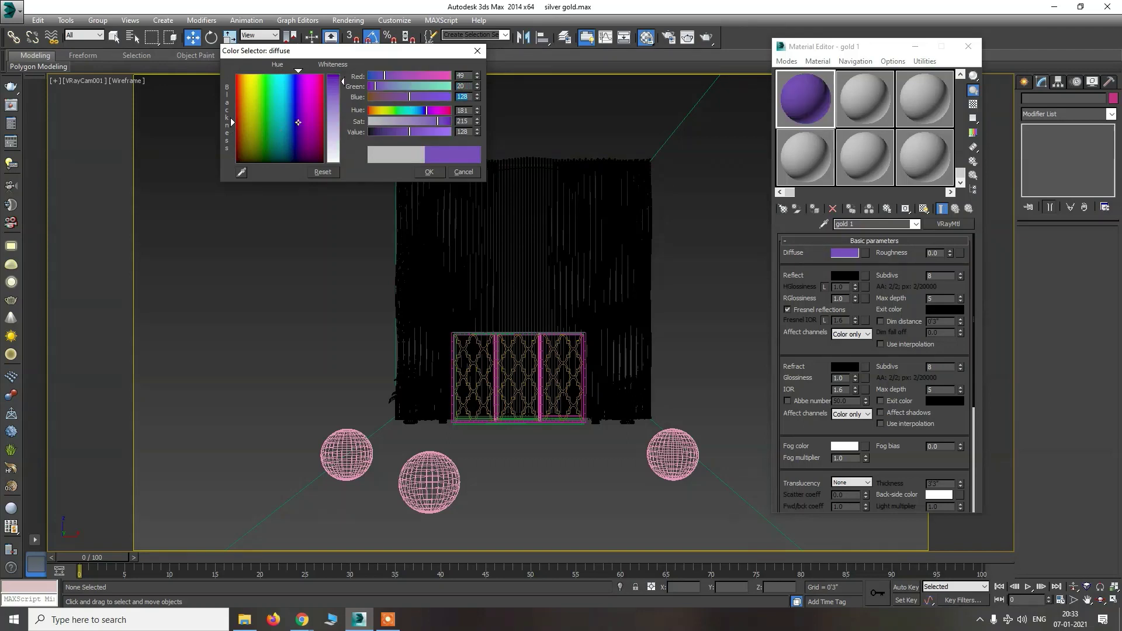
pyautogui.write('8')
pyautogui.press('Tab')
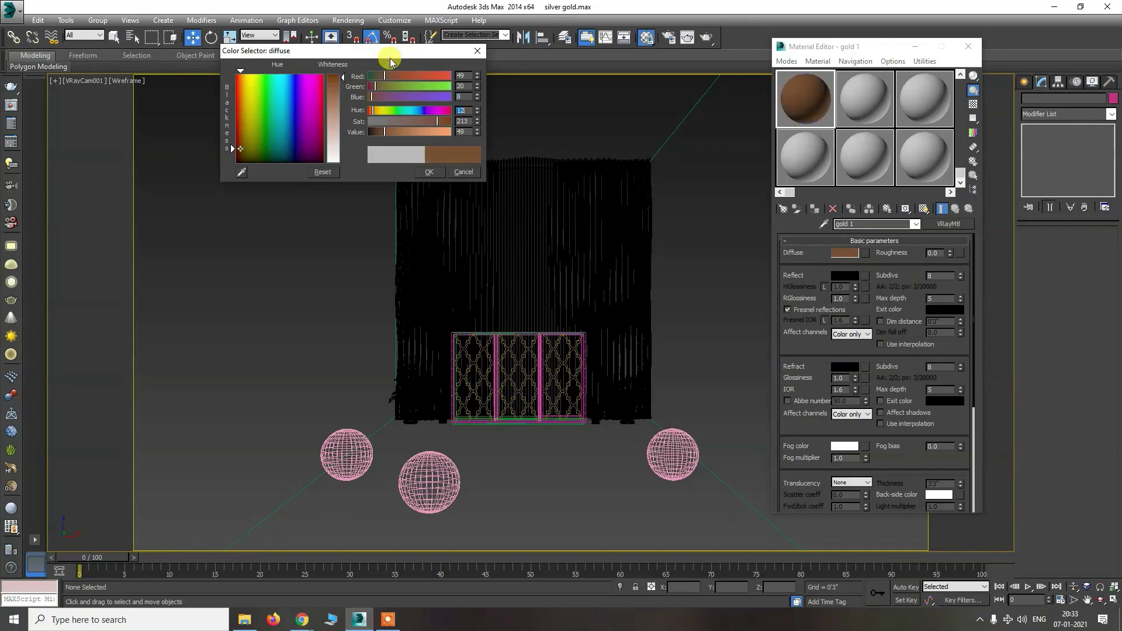
pyautogui.click(430, 172)
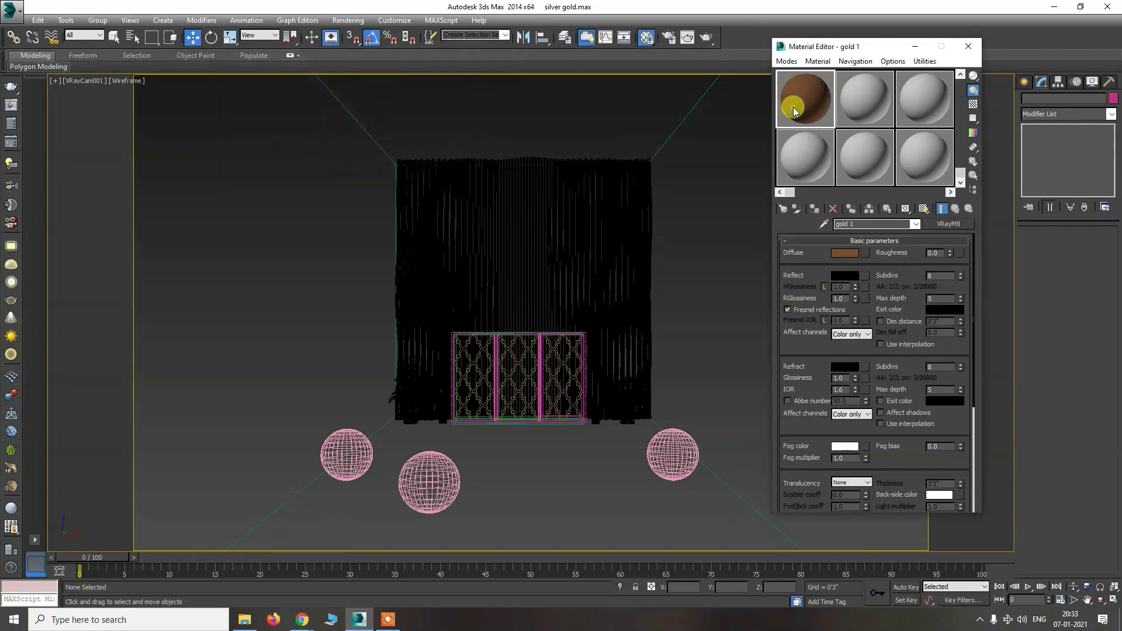
# Step: Preview the gold 1 sample enlarged over a checkered background and set its reflection colour to RGB 240, 161, 80
pyautogui.doubleClick(793, 106)
pyautogui.click(973, 104)
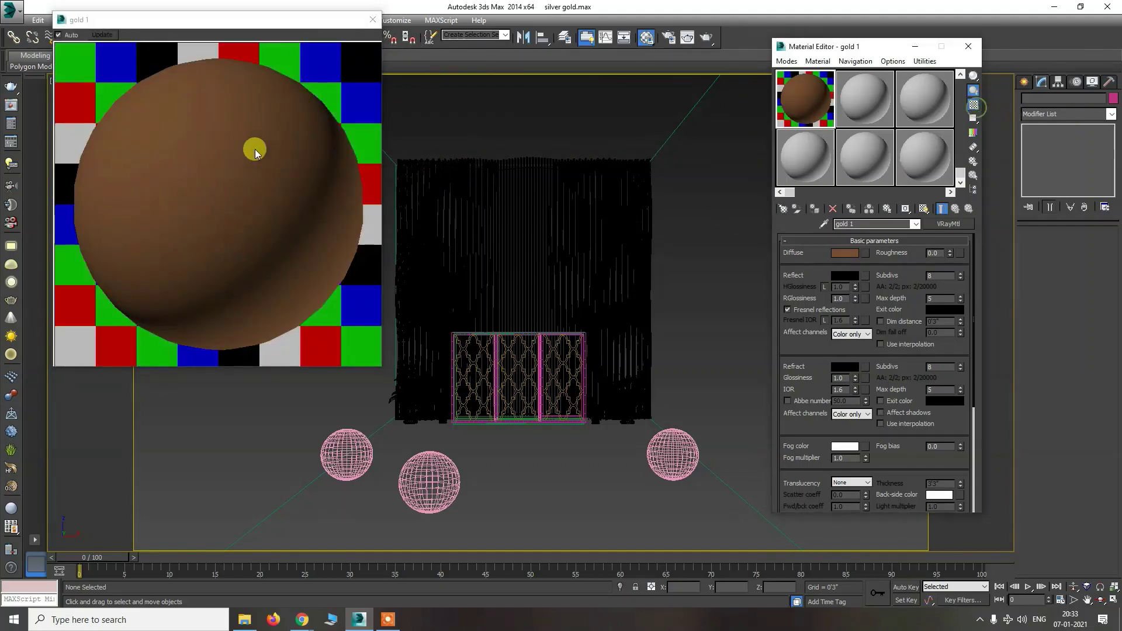
pyautogui.click(844, 276)
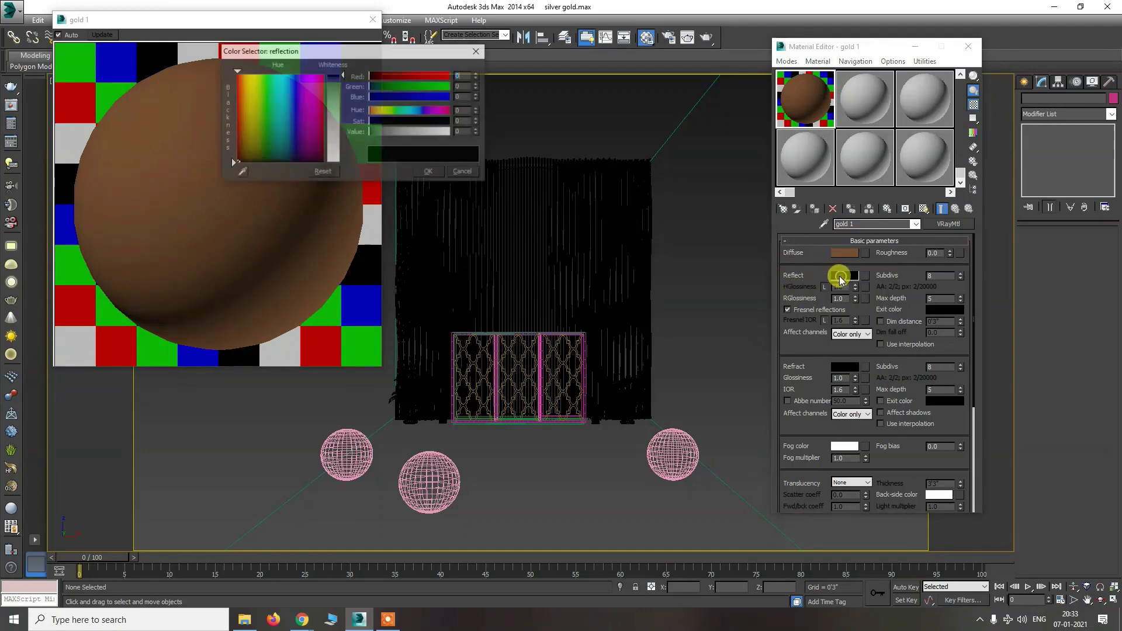
pyautogui.moveTo(356, 55); pyautogui.dragTo(519, 44)
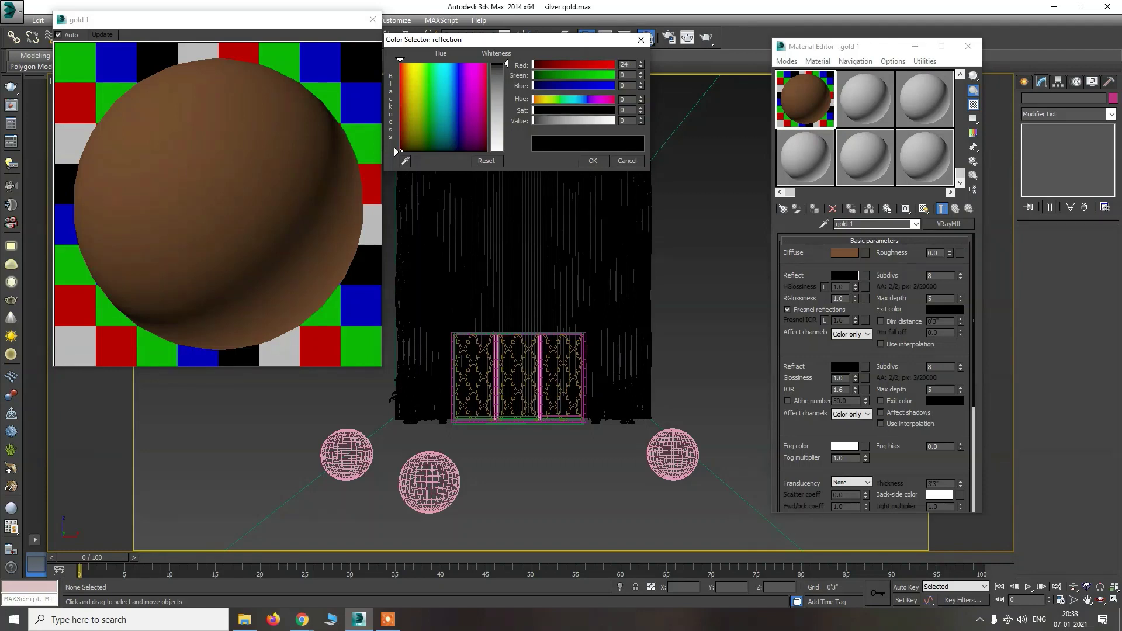
pyautogui.click(487, 68)
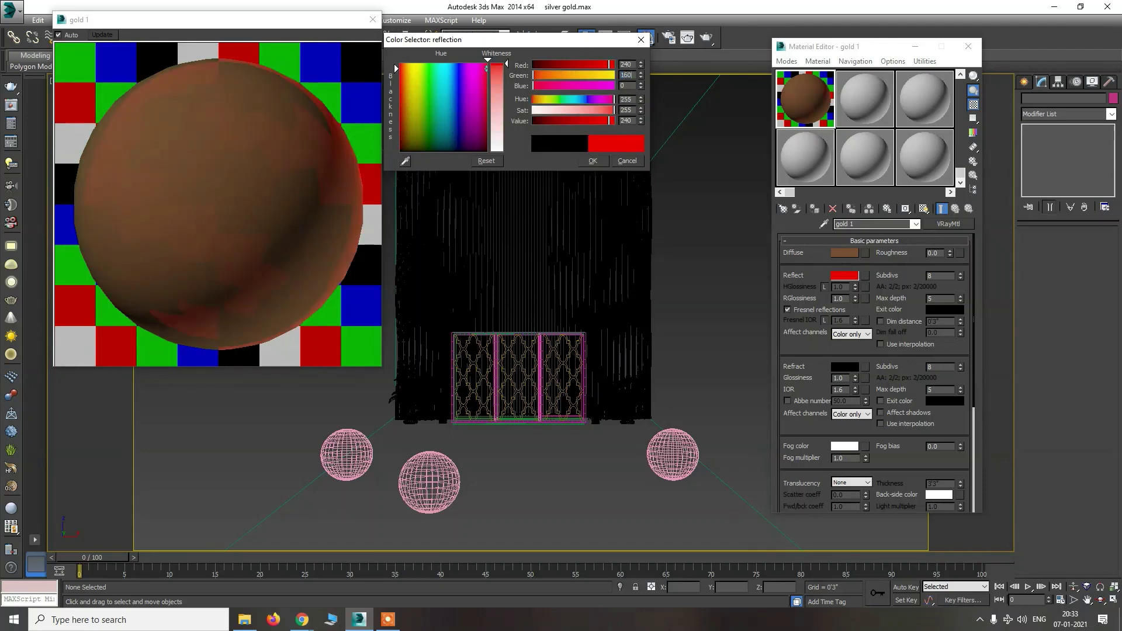
pyautogui.write('161')
pyautogui.press('Tab')
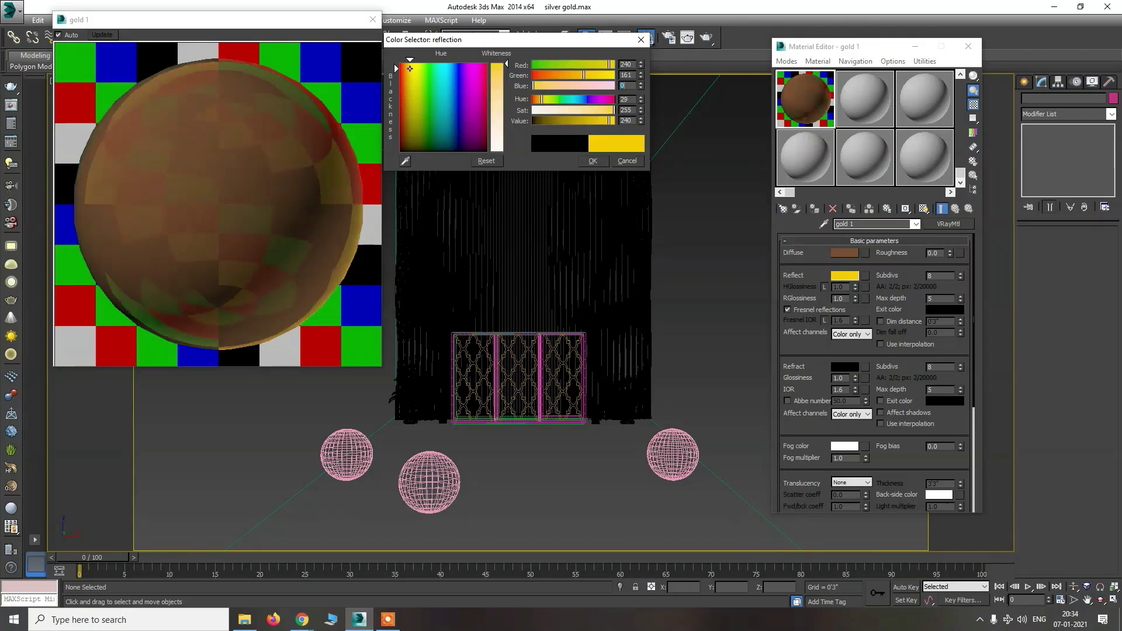
pyautogui.write('80')
pyautogui.press('Return')
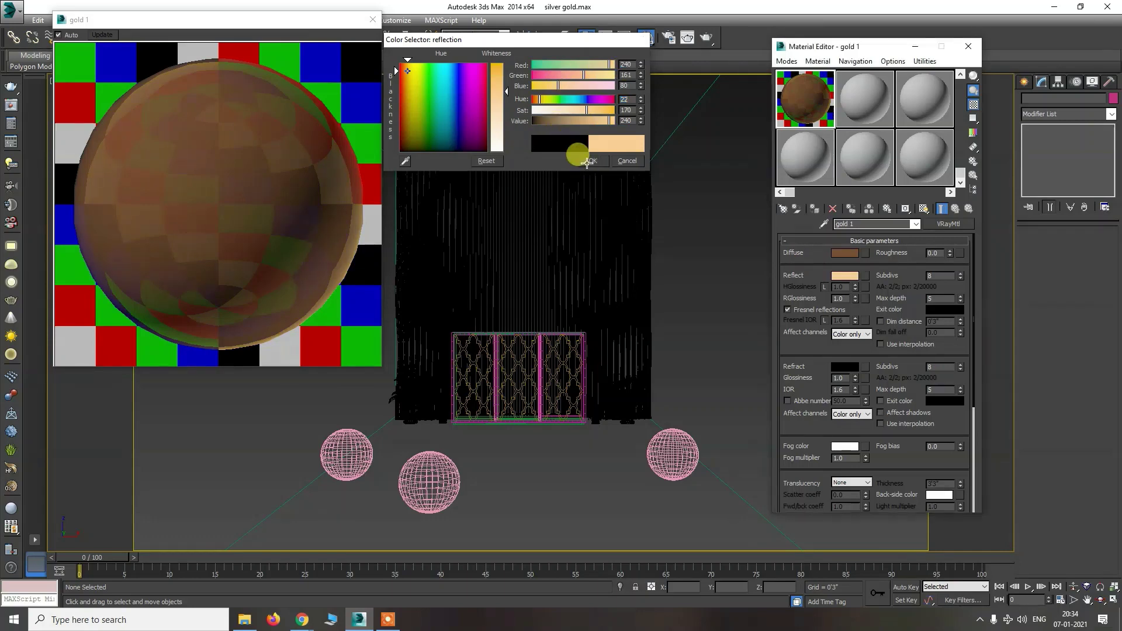
pyautogui.click(587, 162)
# Step: Set gold 1's reflection glossiness to 0.998, unlocked Fresnel IOR to 25 and reflection subdivisions to 10
pyautogui.click(839, 298)
pyautogui.write('0.998')
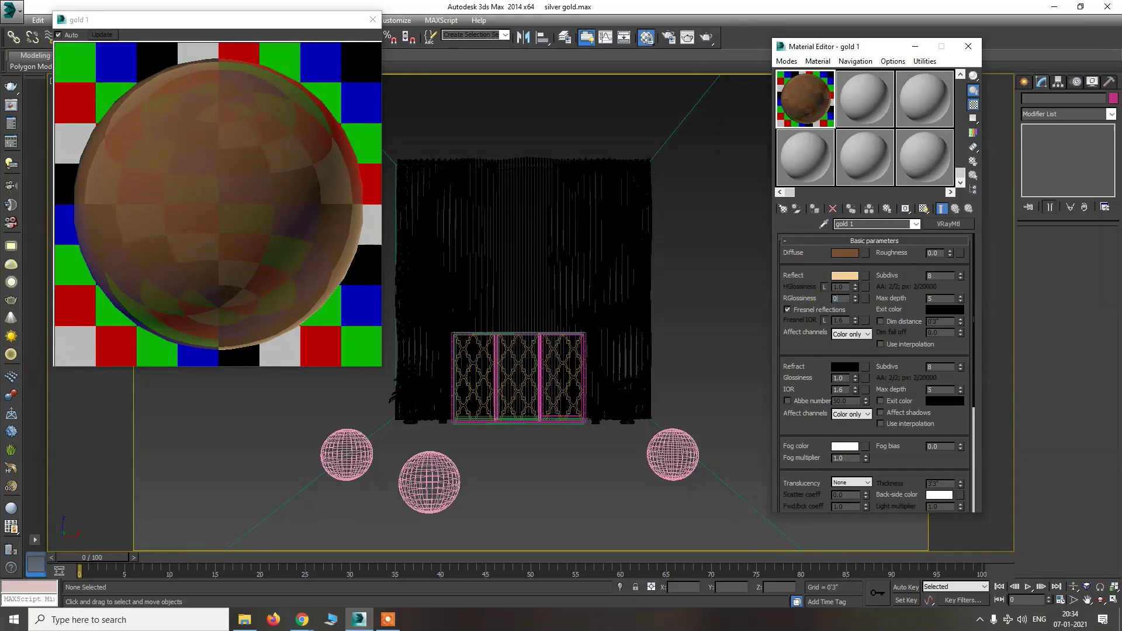
pyautogui.press('Tab')
pyautogui.click(825, 320)
pyautogui.write('25')
pyautogui.press('Return')
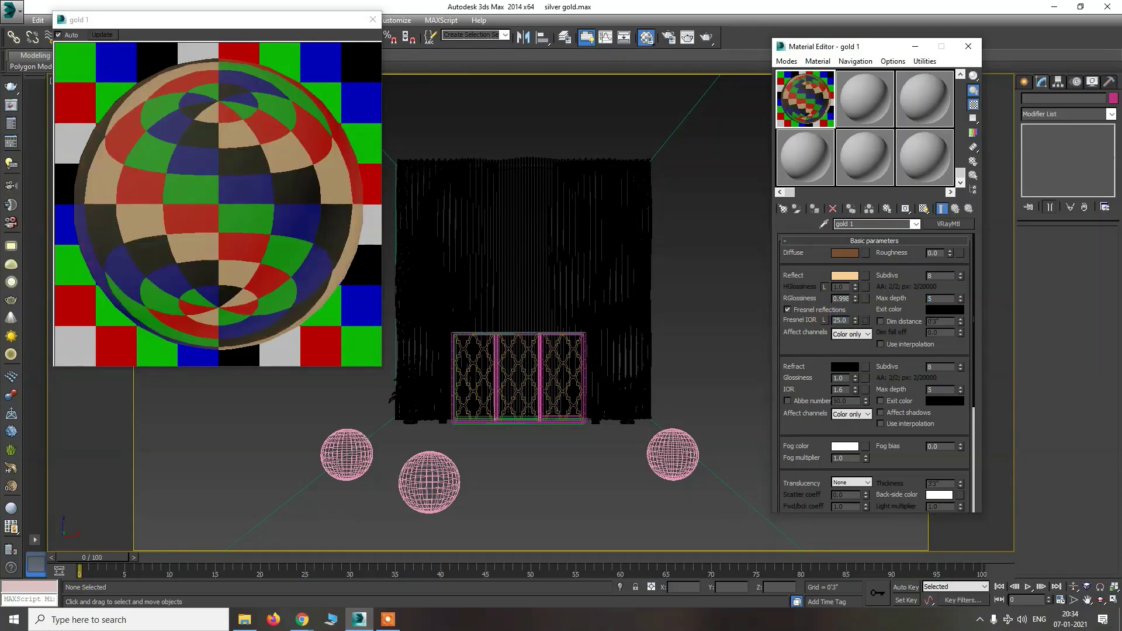
pyautogui.doubleClick(941, 275)
pyautogui.write('10')
pyautogui.click(373, 20)
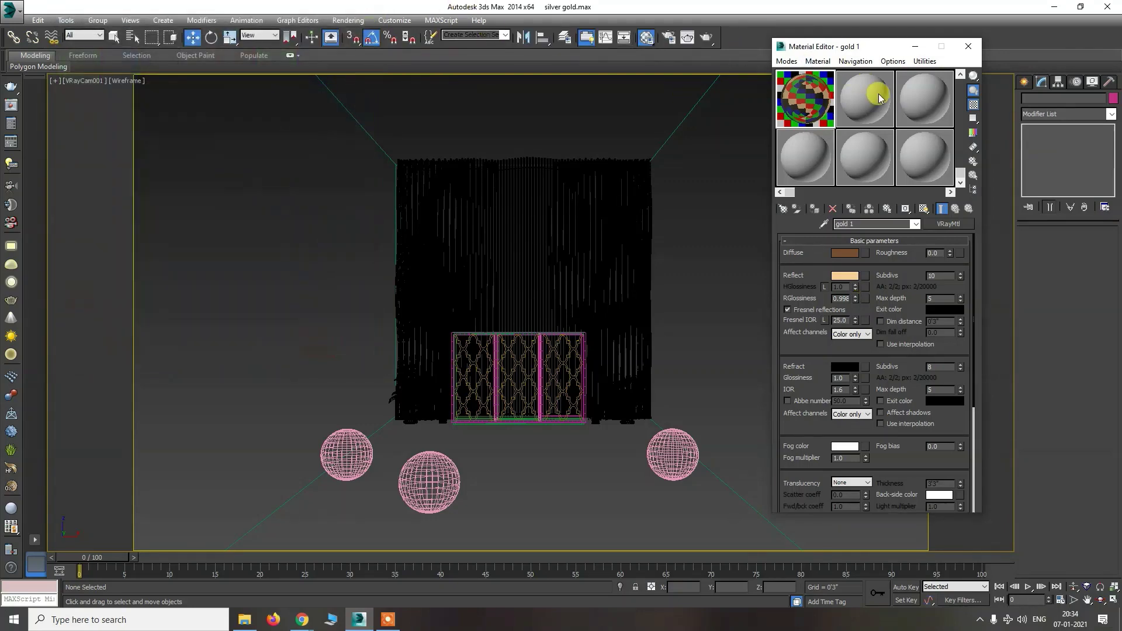
# Step: Convert the second material slot to VRayMtl and rename it "gold 2", keeping its enlarged preview open
pyautogui.doubleClick(878, 93)
pyautogui.moveTo(275, 21); pyautogui.dragTo(233, 13)
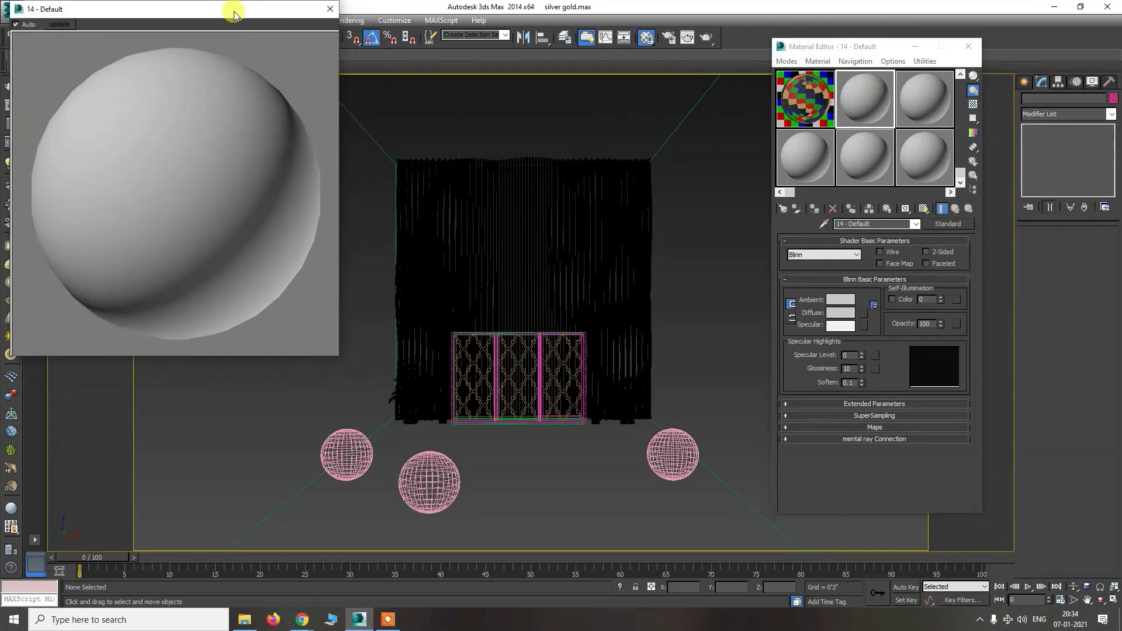
pyautogui.click(943, 228)
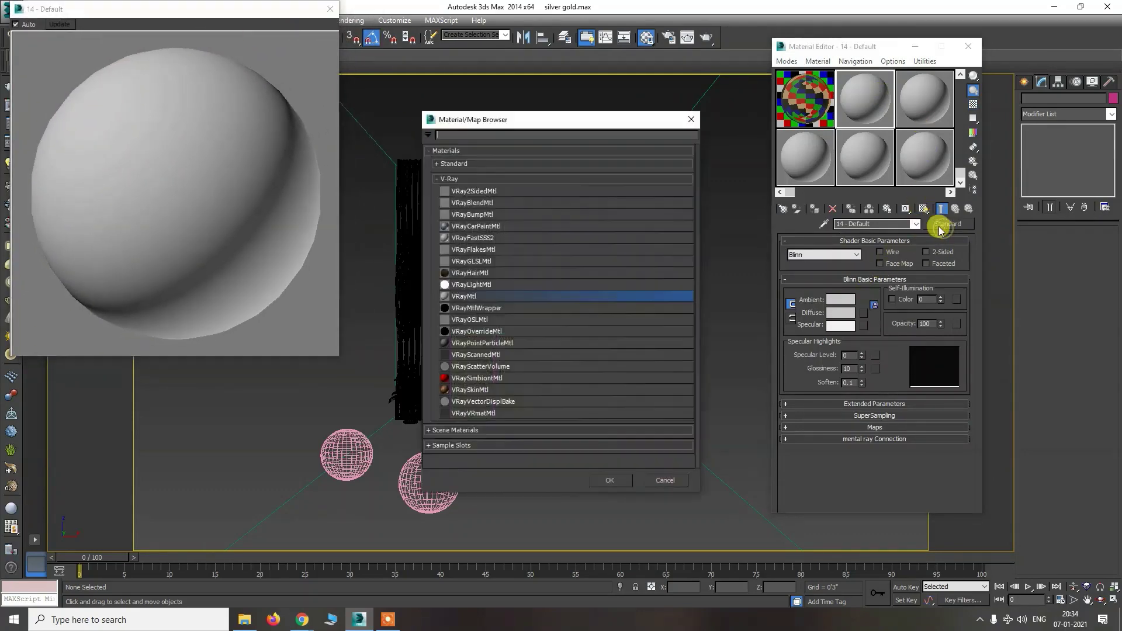
pyautogui.doubleClick(514, 297)
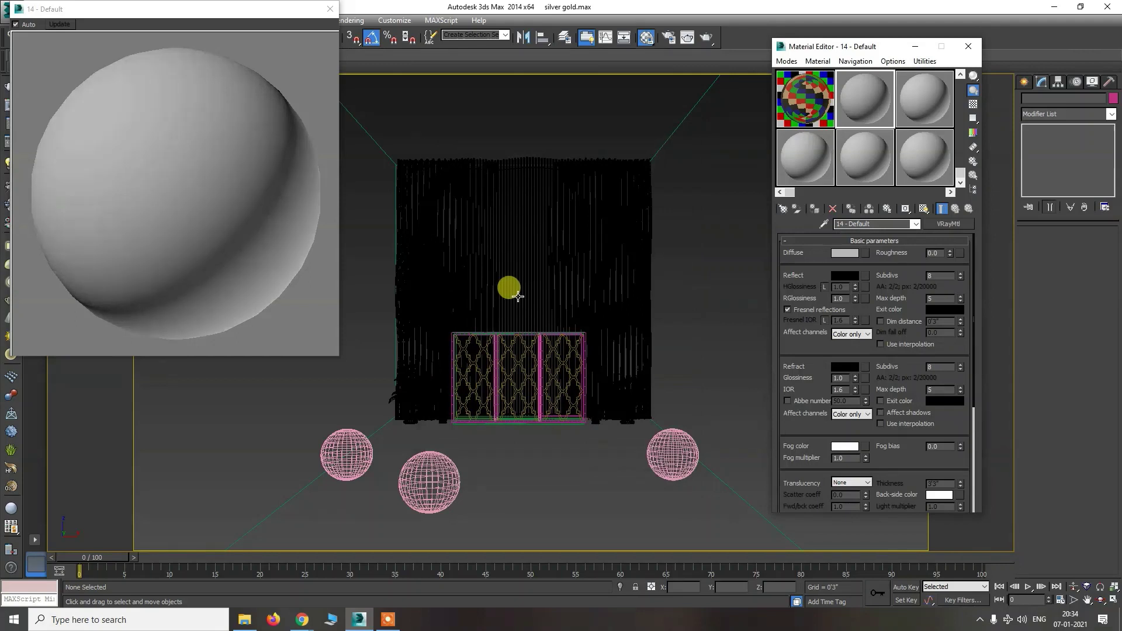
pyautogui.click(845, 252)
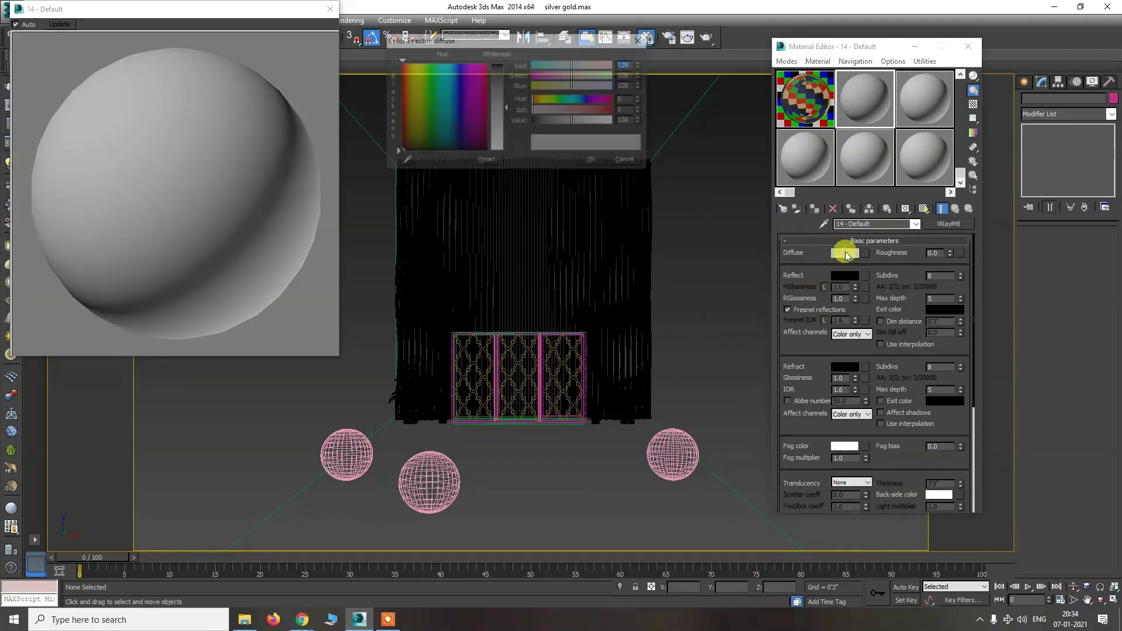
pyautogui.moveTo(501, 41); pyautogui.dragTo(520, 44)
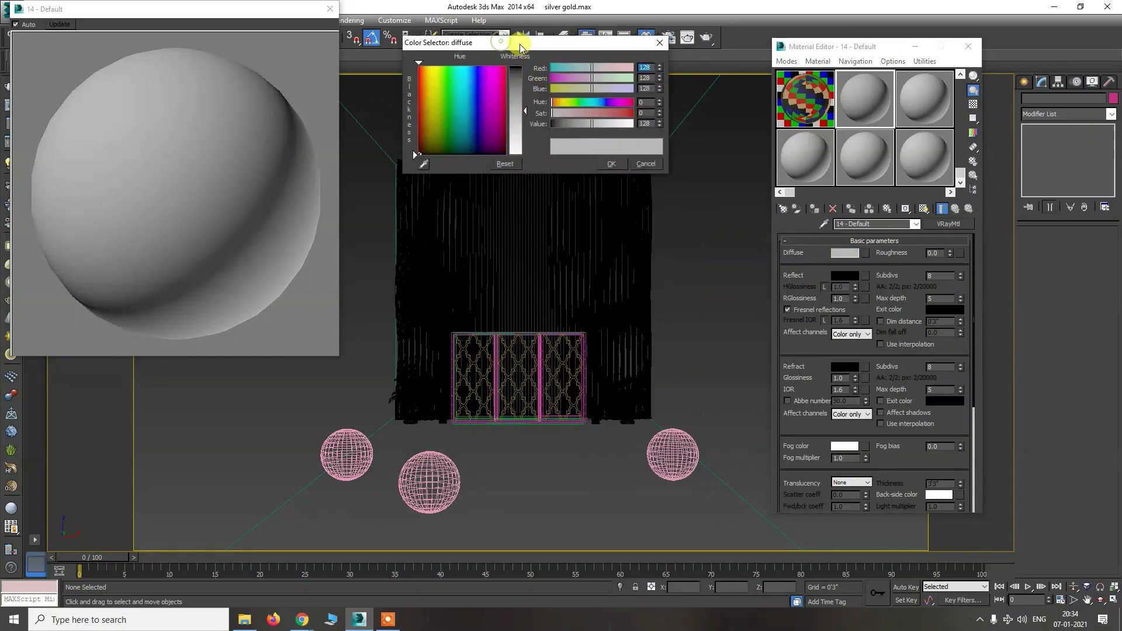
pyautogui.click(658, 42)
pyautogui.click(877, 224)
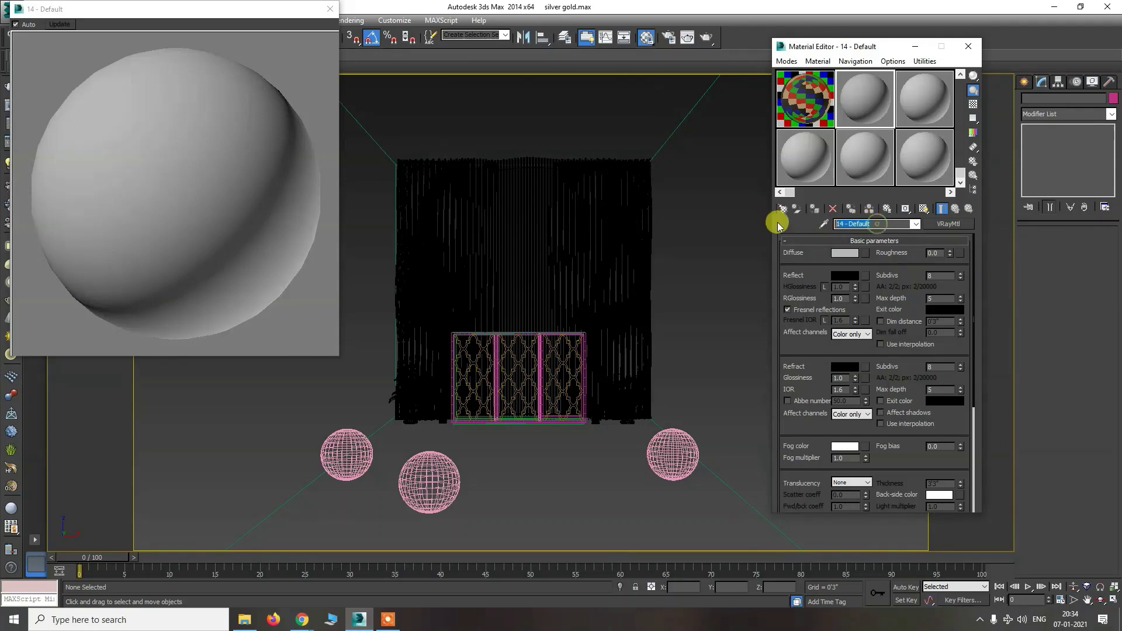
pyautogui.write('gold 2')
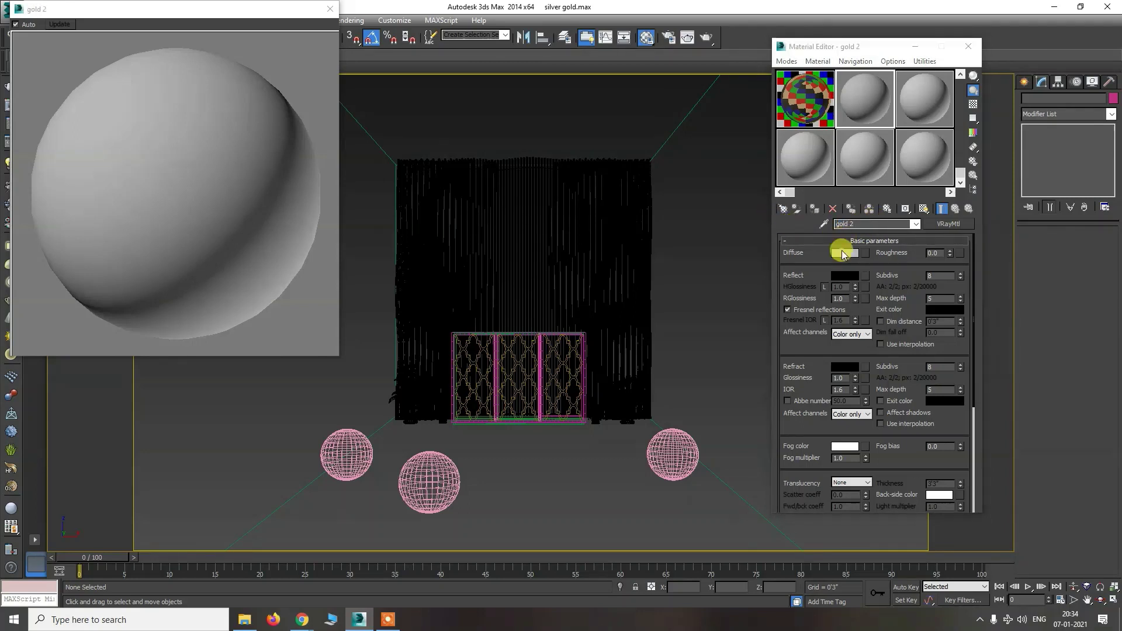
# Step: Set the gold 2 material's diffuse colour to RGB 65, 23, 4
pyautogui.click(842, 251)
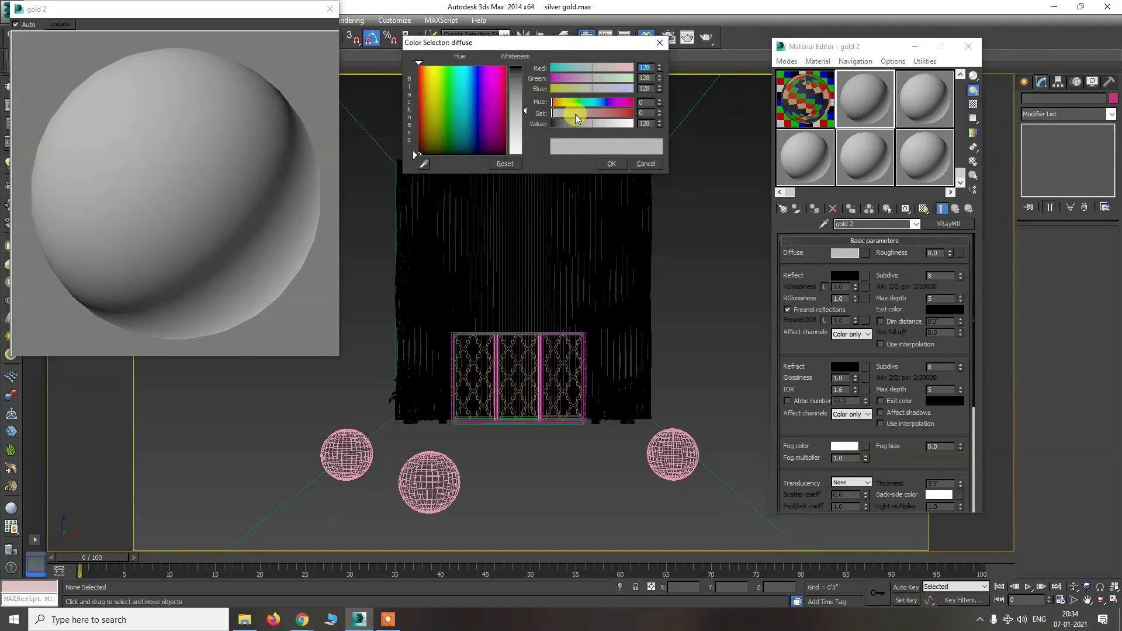
pyautogui.write('65')
pyautogui.press('Tab')
pyautogui.write('2')
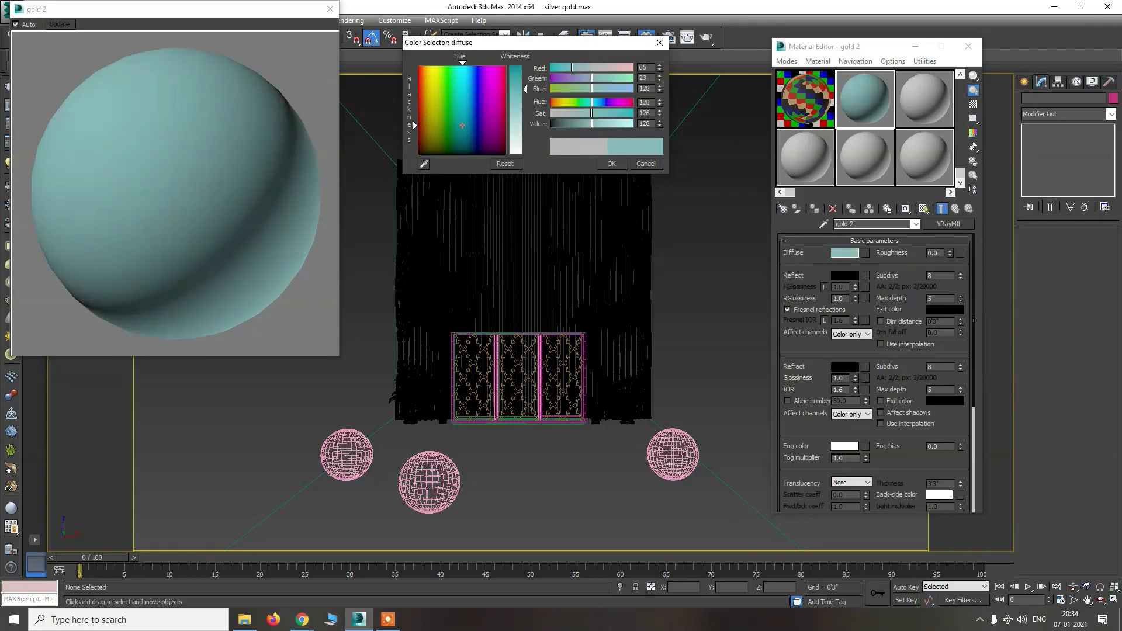
pyautogui.write('3')
pyautogui.press('Tab')
pyautogui.click(419, 110)
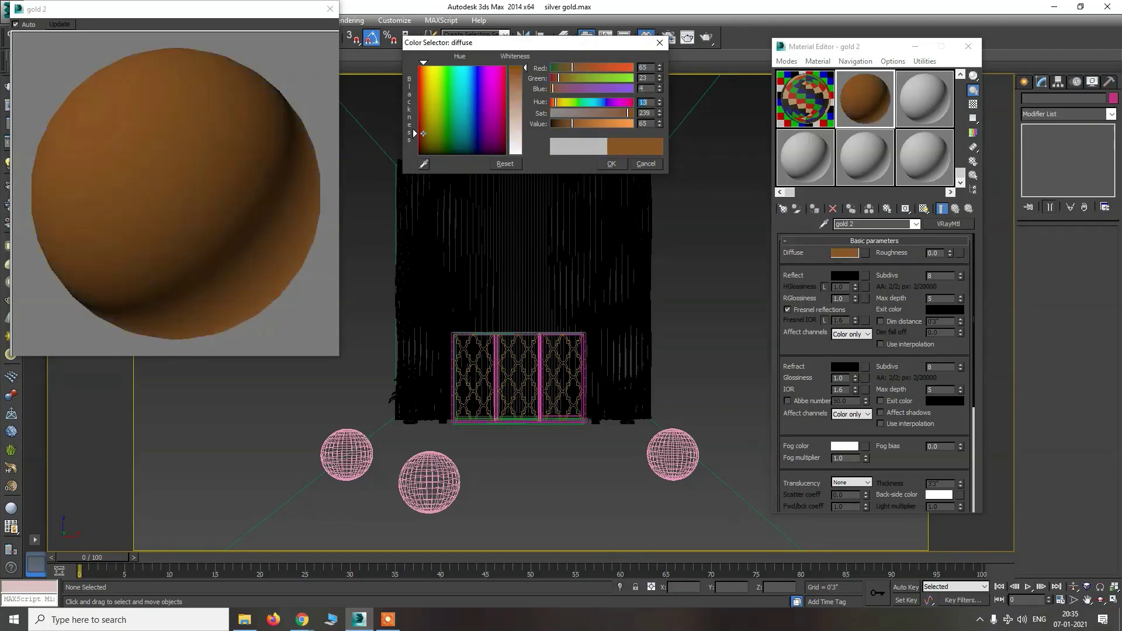
pyautogui.click(619, 162)
# Step: Show gold 2's preview over a checkered background and set its reflection colour to RGB 240, 165, 86
pyautogui.click(973, 105)
pyautogui.click(850, 275)
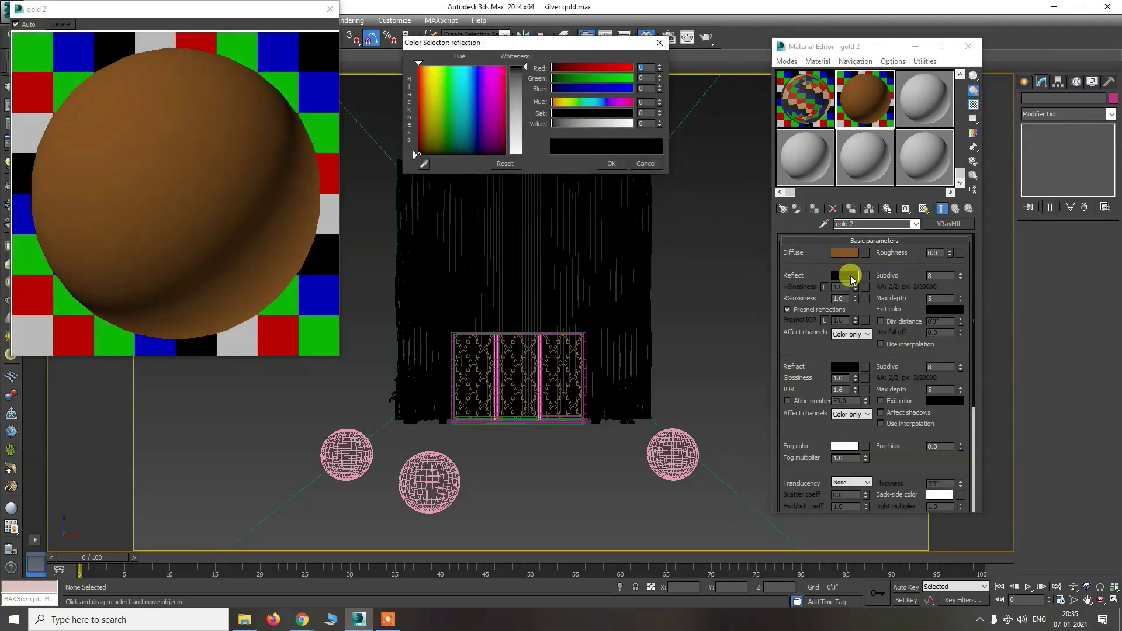
pyautogui.write('240')
pyautogui.press('Tab')
pyautogui.write('165')
pyautogui.press('Tab')
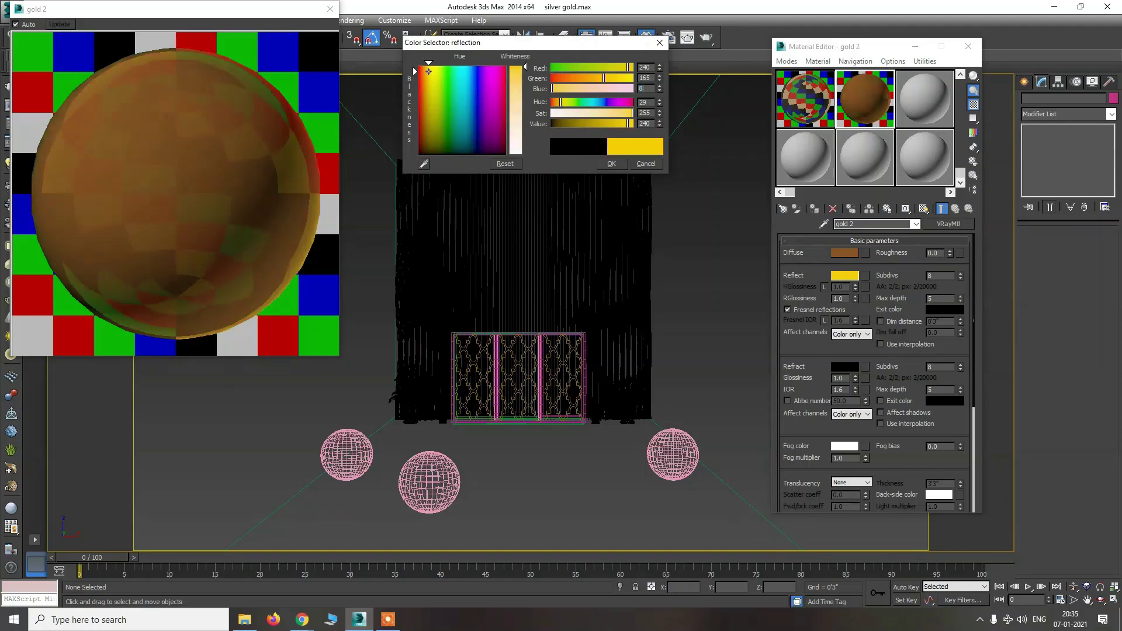
pyautogui.write('86')
pyautogui.press('Tab')
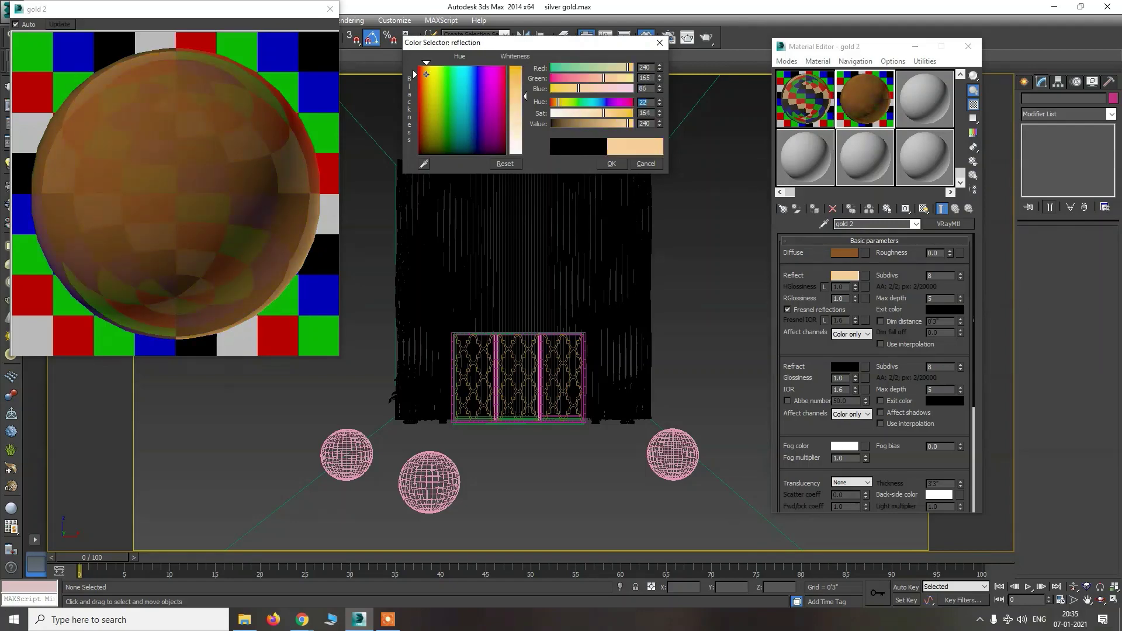
pyautogui.click(612, 164)
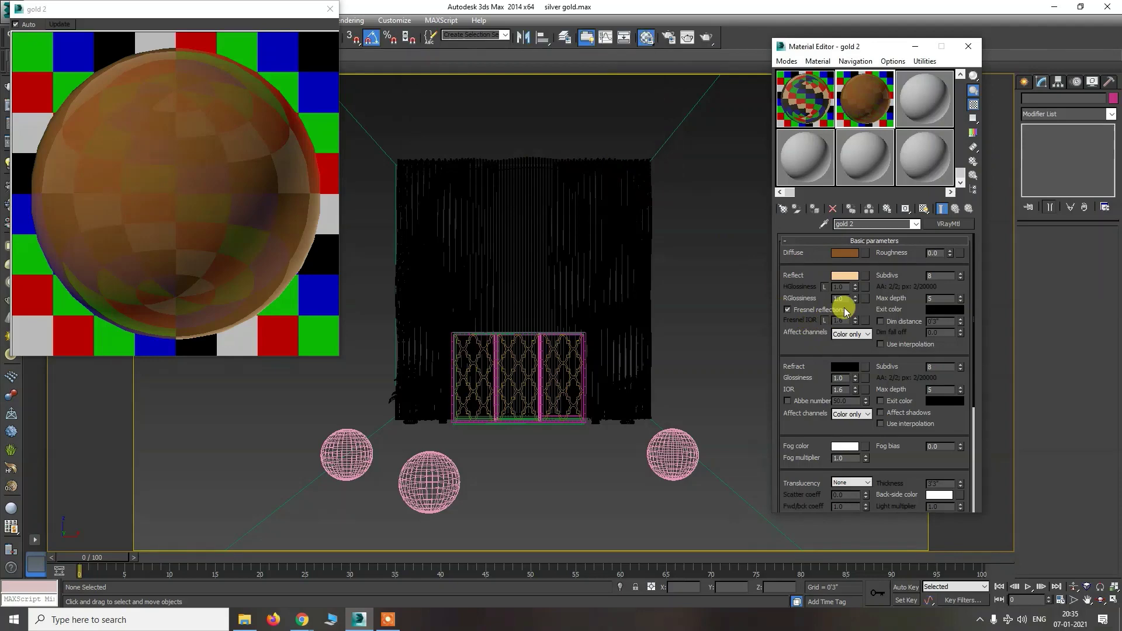
# Step: Set gold 2's reflection glossiness to 0.998, unlocked Fresnel IOR to 25 and subdivisions to 10, with Fresnel reflections disabled
pyautogui.doubleClick(839, 299)
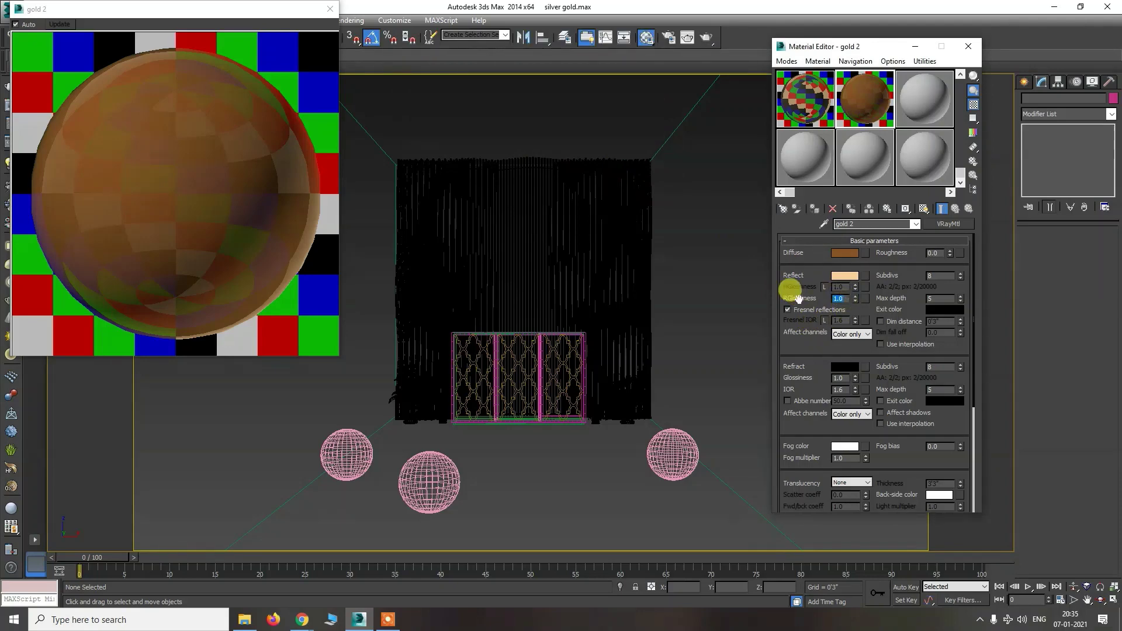
pyautogui.write('0.998')
pyautogui.press('Tab')
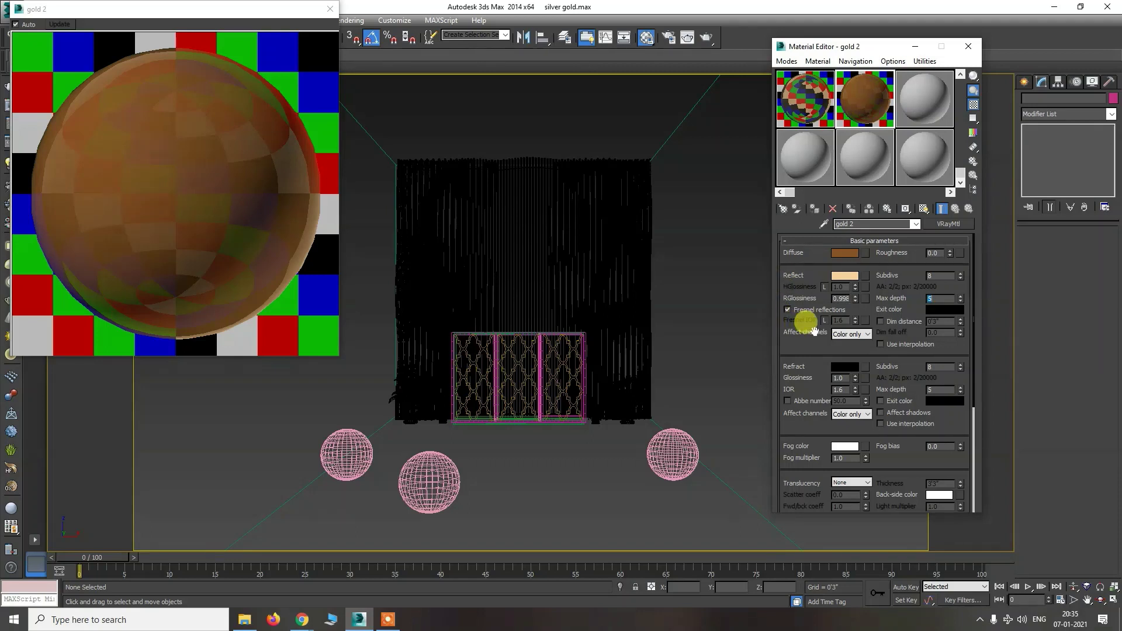
pyautogui.click(825, 320)
pyautogui.doubleClick(842, 319)
pyautogui.write('25.0')
pyautogui.click(802, 310)
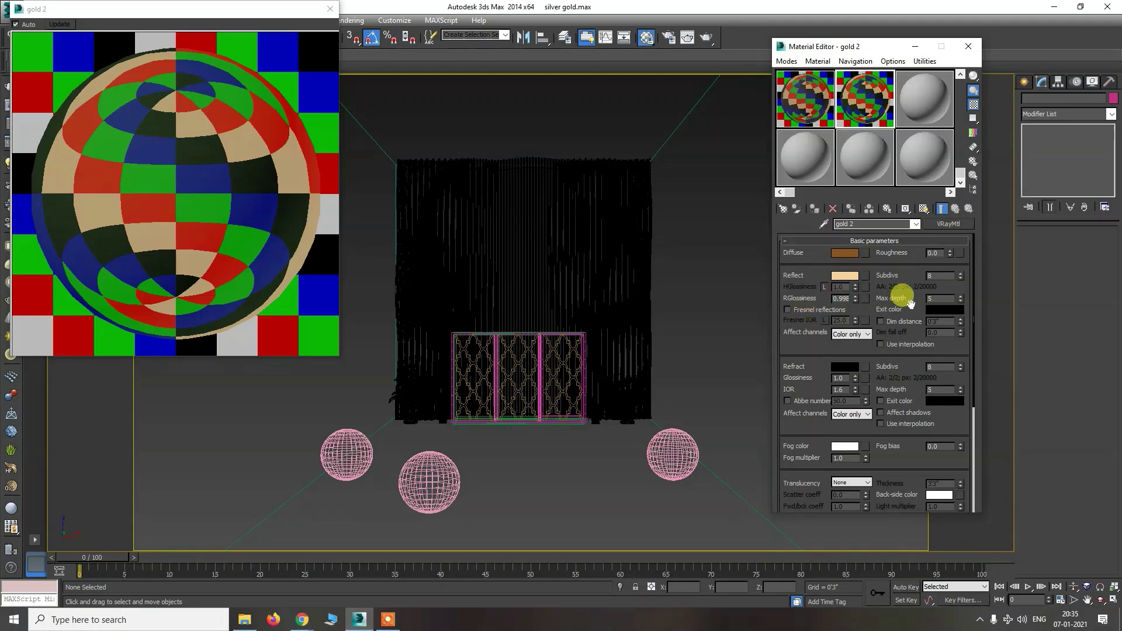
pyautogui.doubleClick(937, 276)
pyautogui.write('10')
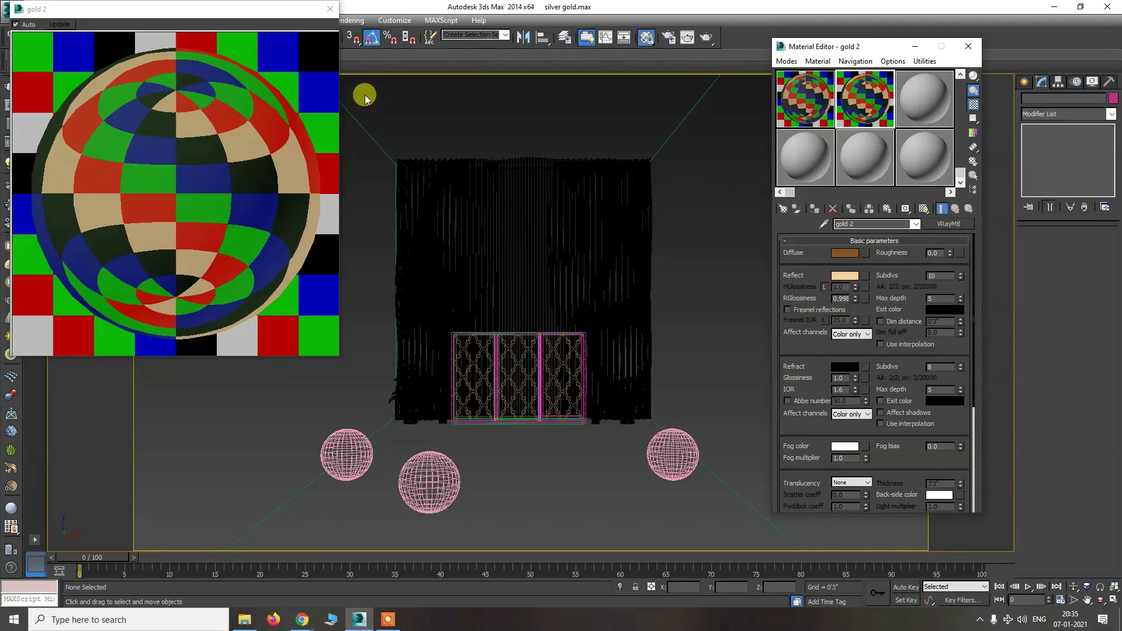
# Step: Replace the gold 2 preview with the third slot's enlarged preview, rename that material "gold 3" and convert it to VRayMtl
pyautogui.click(330, 9)
pyautogui.doubleClick(920, 111)
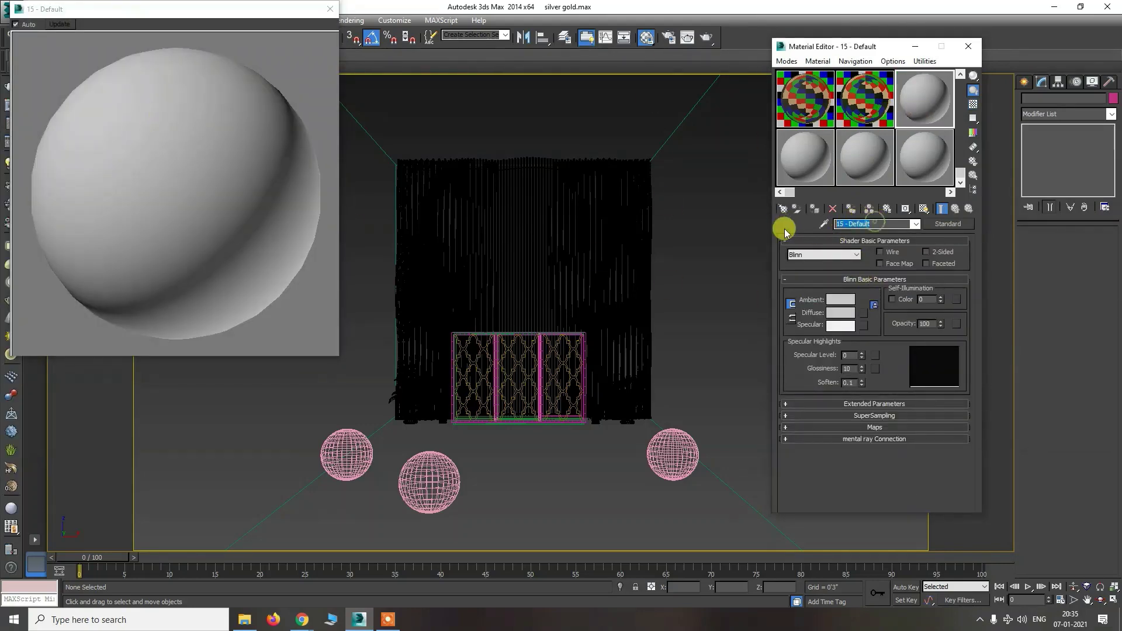
pyautogui.write('gold 3')
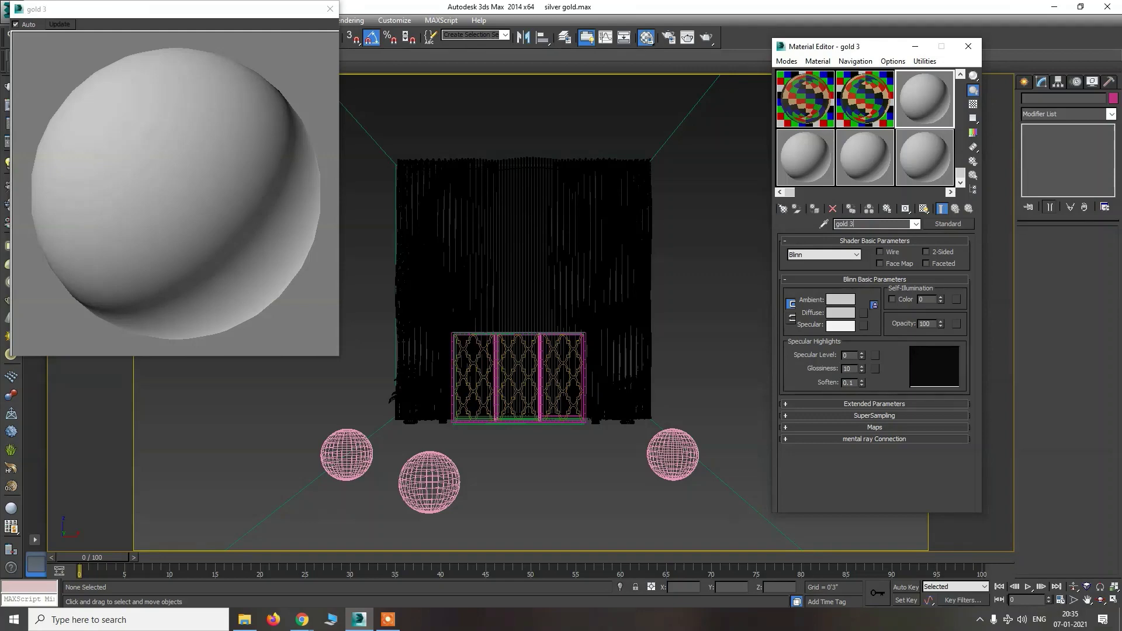
pyautogui.click(942, 224)
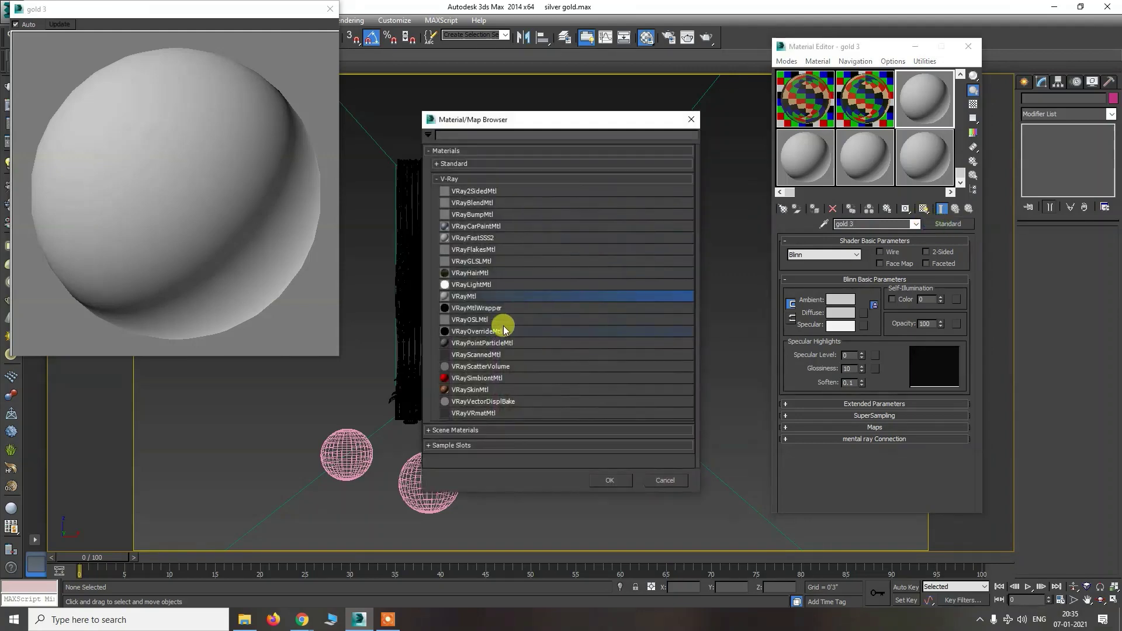
pyautogui.click(611, 481)
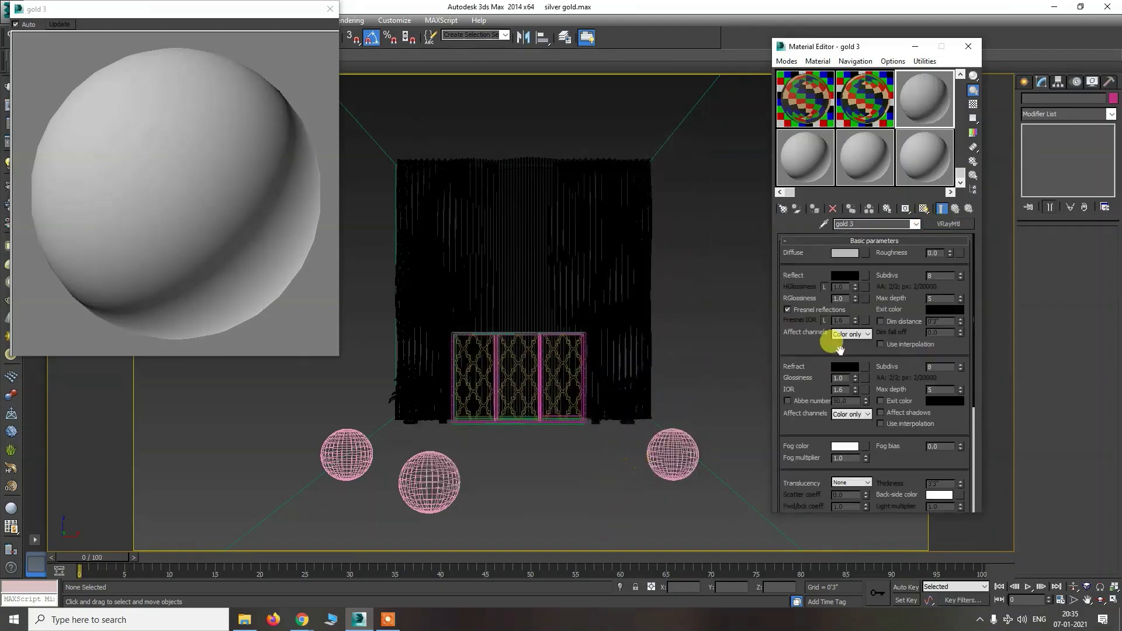
# Step: Show gold 3's preview over a checkered background and set its diffuse colour to RGB 52, 24, 2
pyautogui.click(850, 253)
pyautogui.click(974, 104)
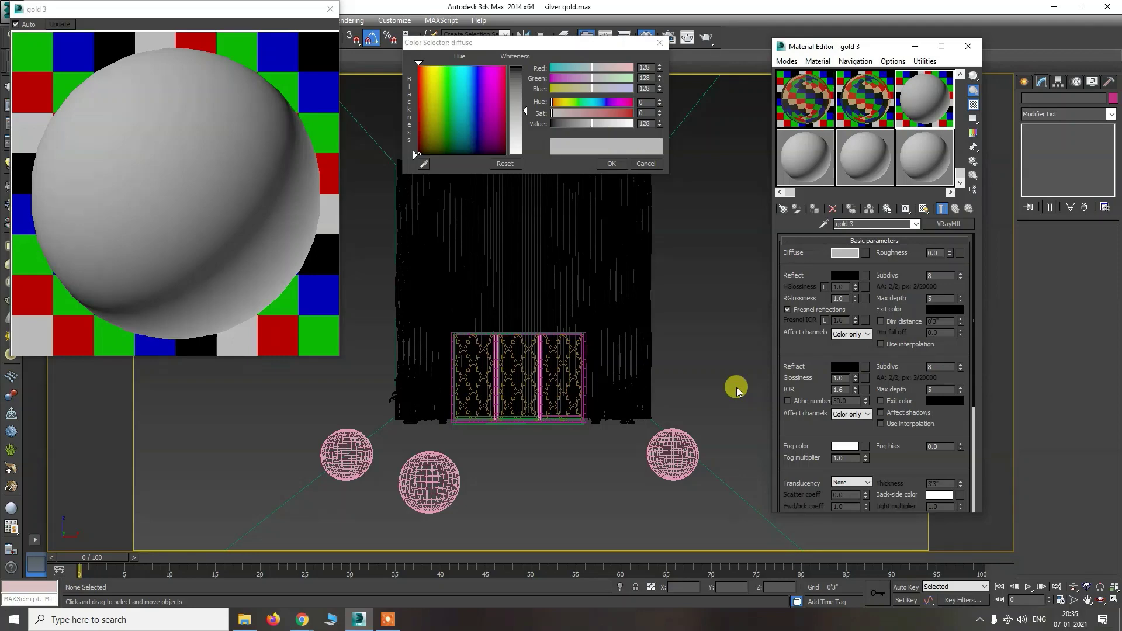
pyautogui.doubleClick(650, 67)
pyautogui.write('52')
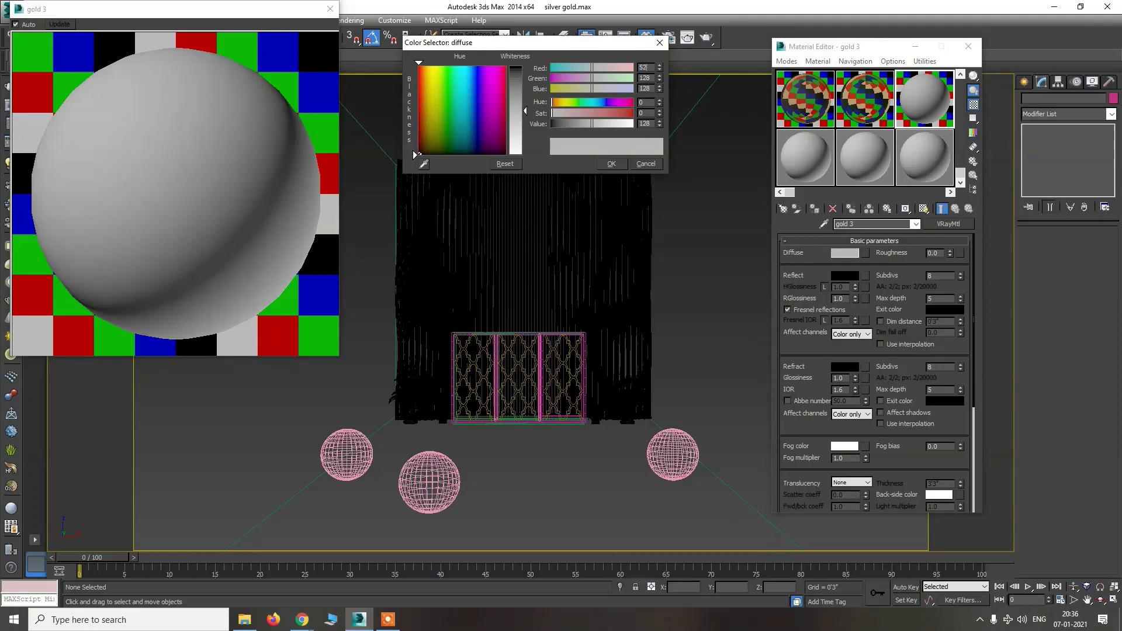
pyautogui.press('Tab')
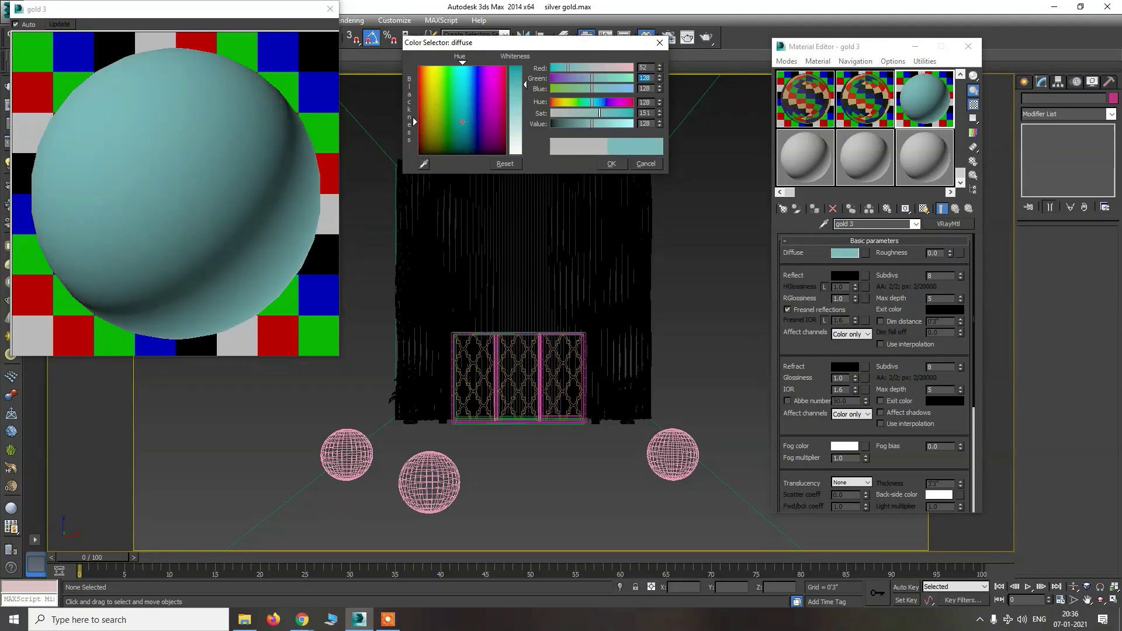
pyautogui.write('24')
pyautogui.press('Tab')
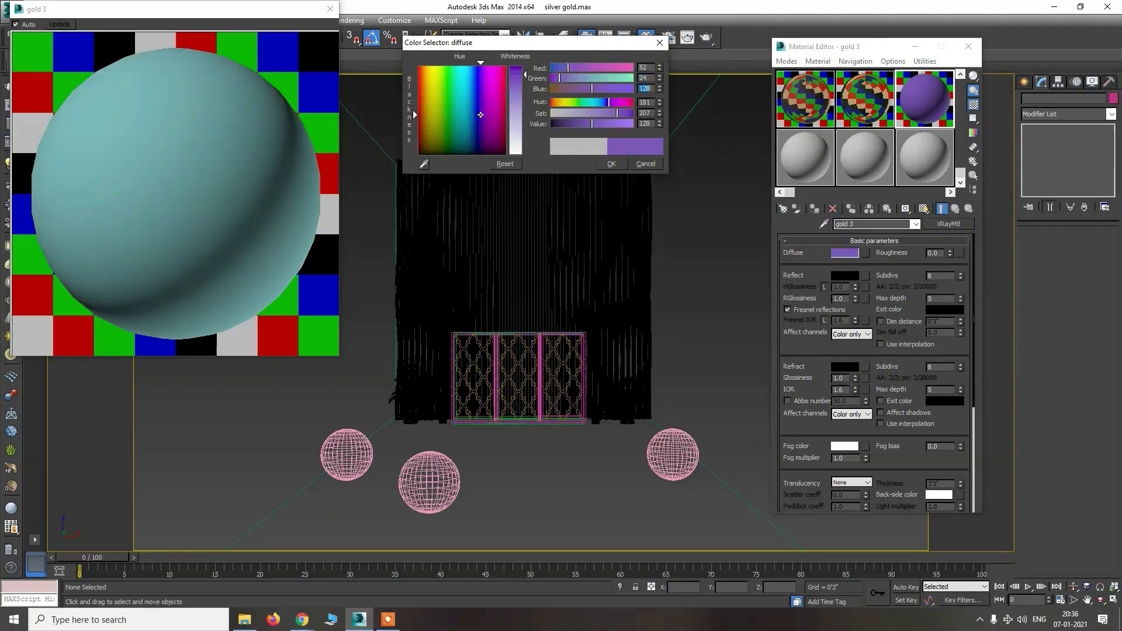
pyautogui.write('2')
pyautogui.press('Tab')
pyautogui.click(605, 164)
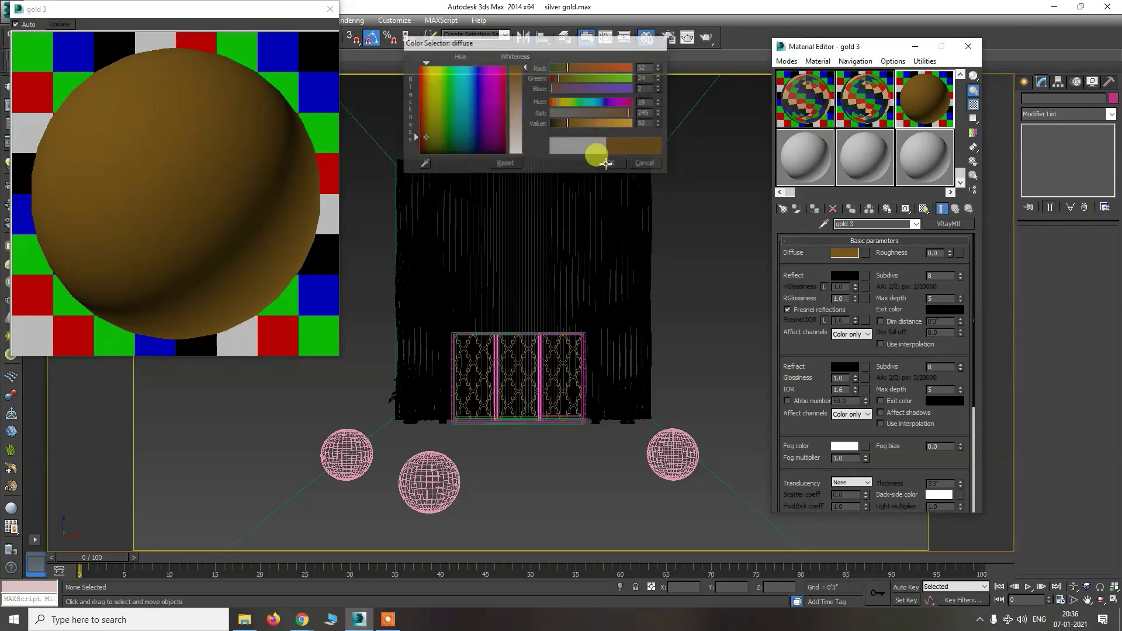
# Step: Set the gold 3 material's reflection colour to RGB 252, 213, 136
pyautogui.click(845, 276)
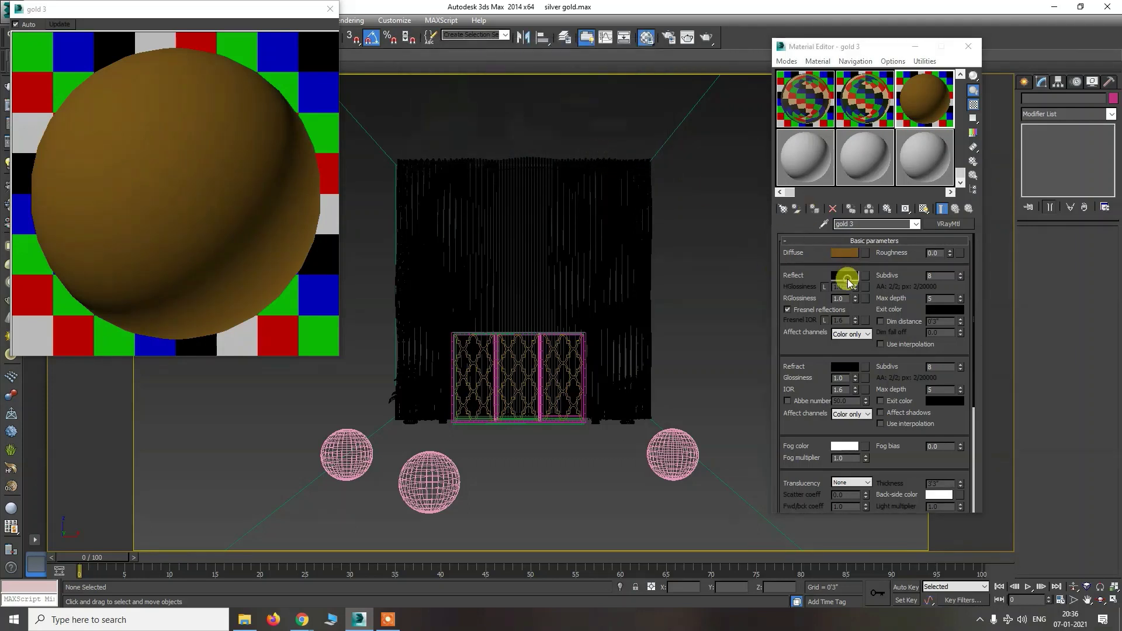
pyautogui.write('25')
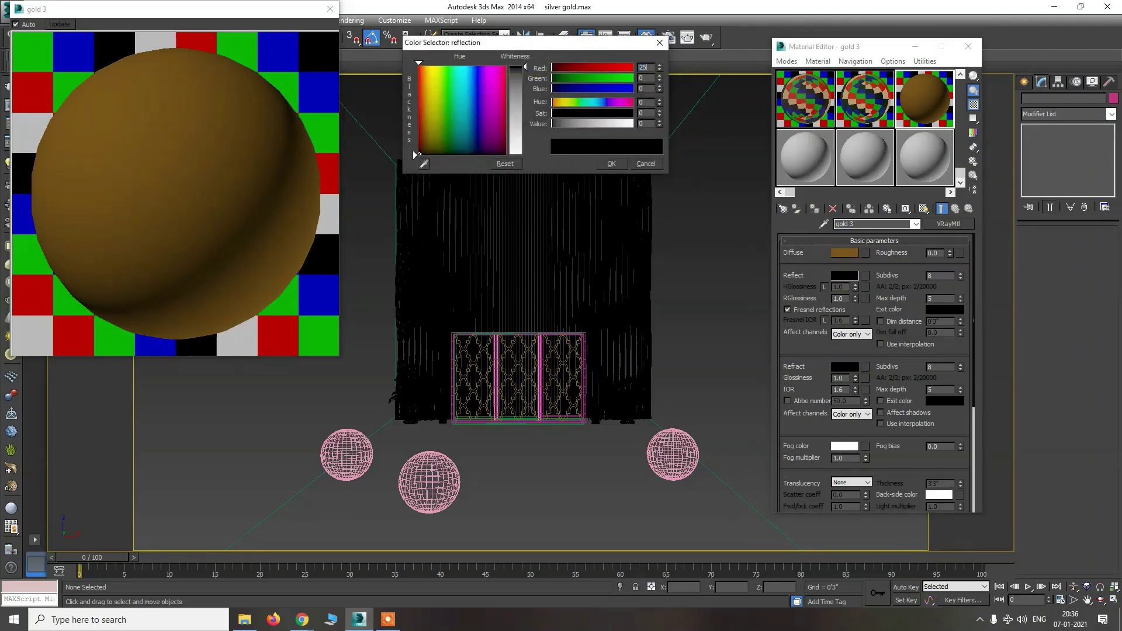
pyautogui.write('2')
pyautogui.press('Tab')
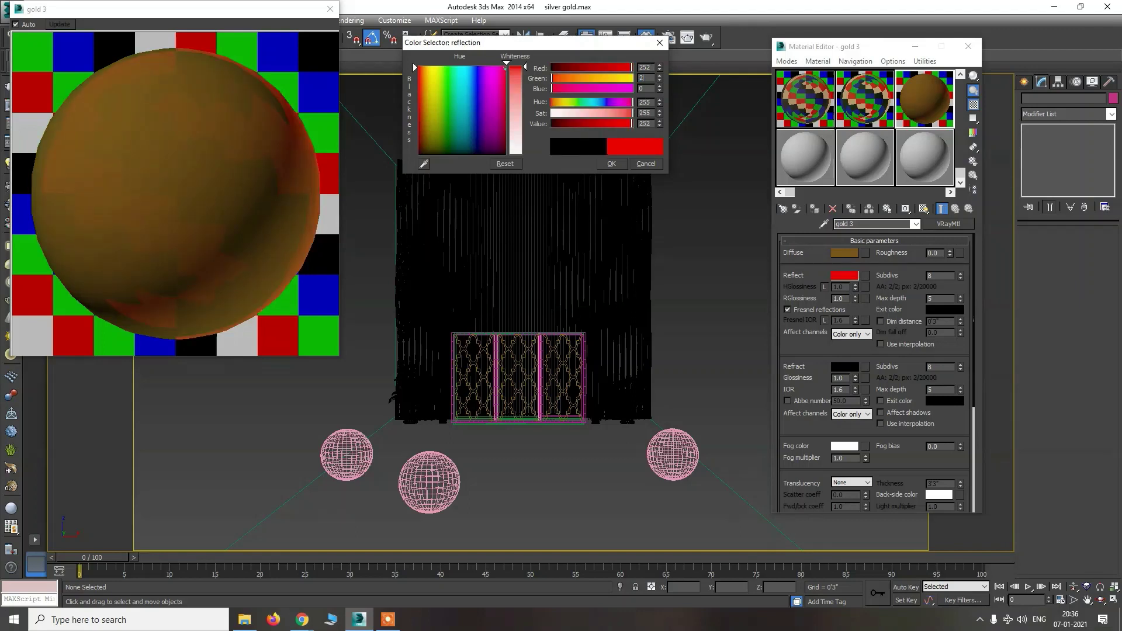
pyautogui.press('Tab')
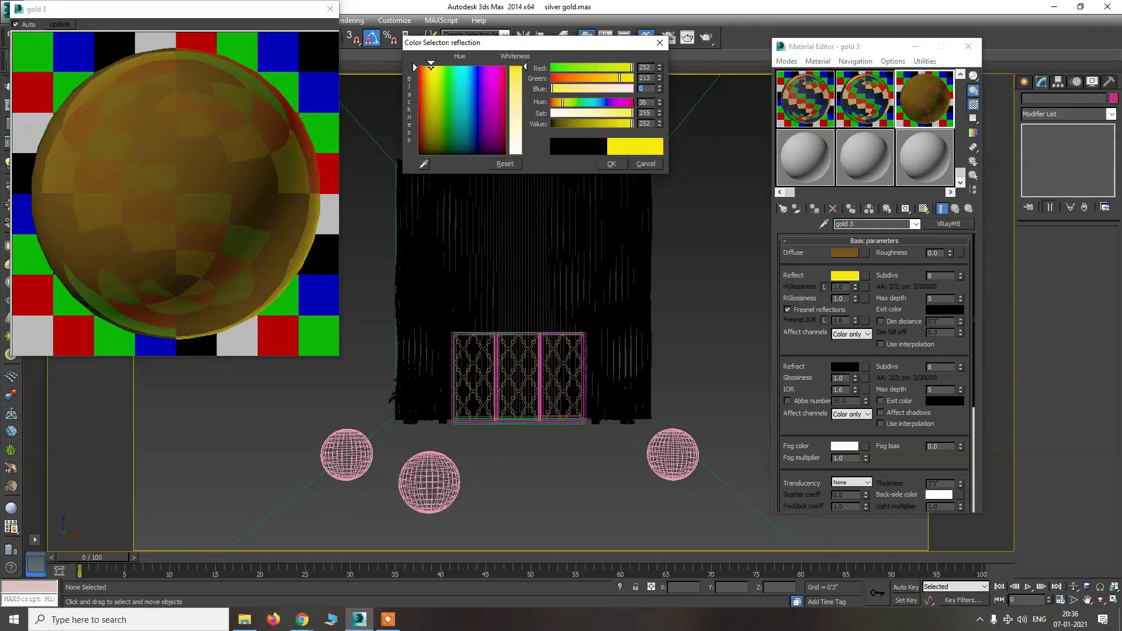
pyautogui.write('136')
pyautogui.press('Tab')
pyautogui.click(611, 165)
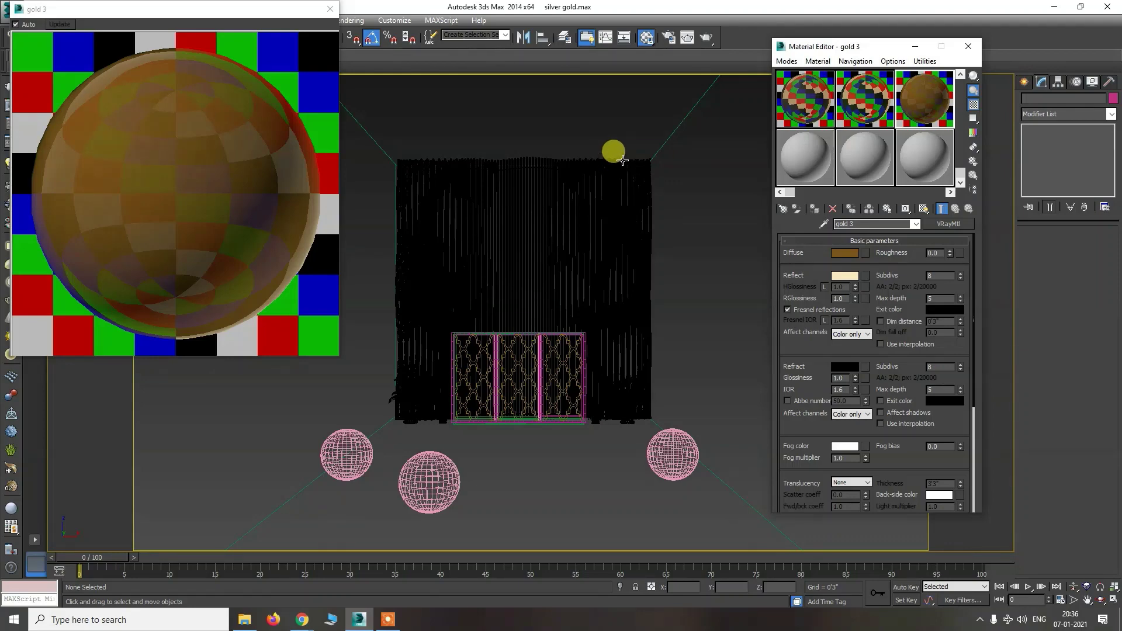
# Step: Set gold 3's unlocked Fresnel IOR to 25, reflection subdivisions to 10 and reflection glossiness to 0.998
pyautogui.click(825, 320)
pyautogui.click(824, 320)
pyautogui.write('25')
pyautogui.press('Return')
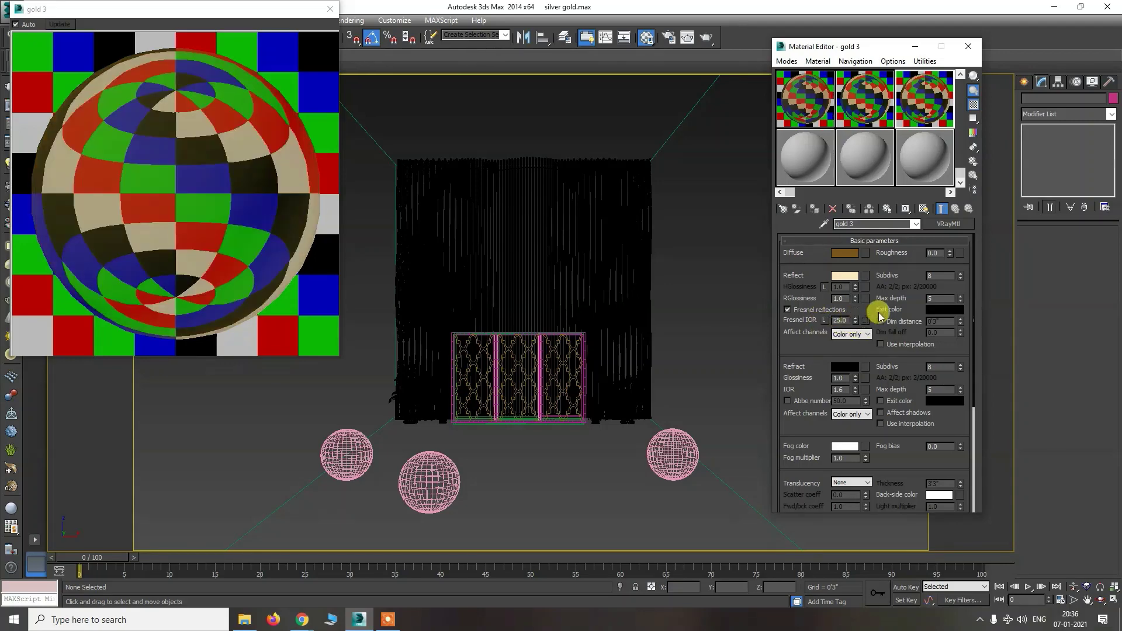
pyautogui.doubleClick(938, 275)
pyautogui.write('10')
pyautogui.press('Return')
pyautogui.doubleClick(840, 299)
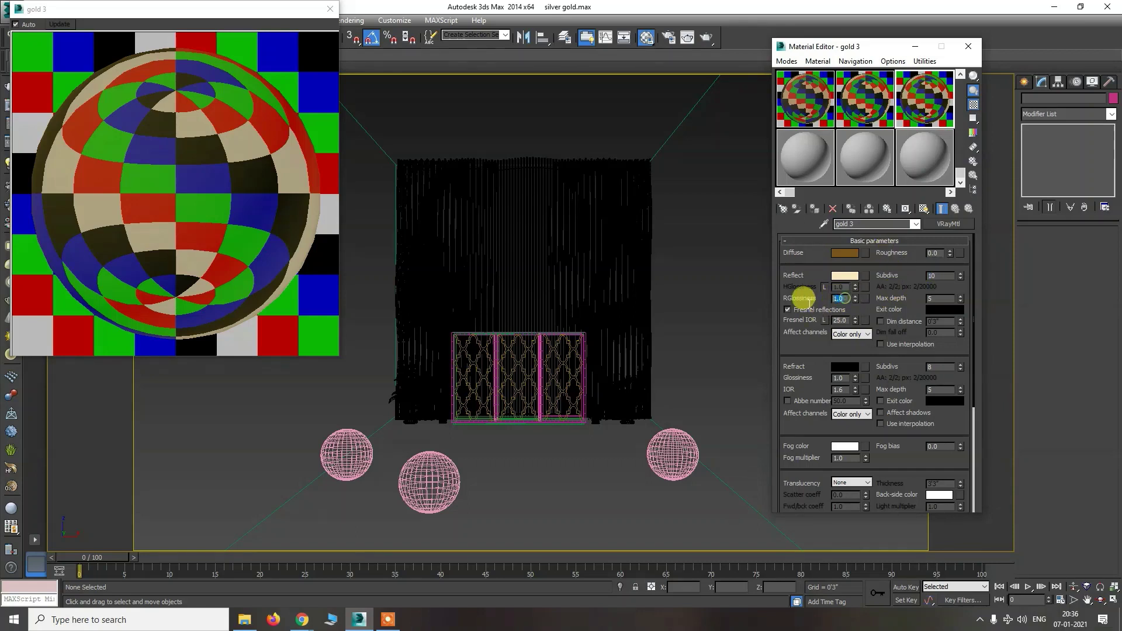
pyautogui.write('0.998')
# Step: Close the gold 3 preview and compare the enlarged previews of gold 1 and gold 2
pyautogui.click(330, 8)
pyautogui.doubleClick(822, 122)
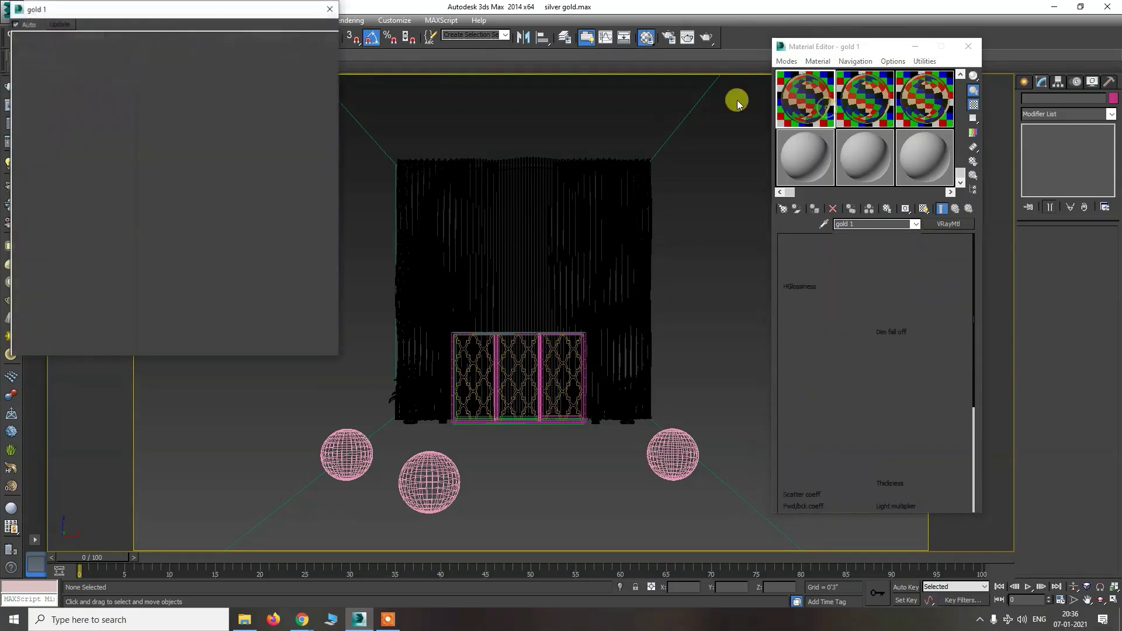
pyautogui.doubleClick(869, 118)
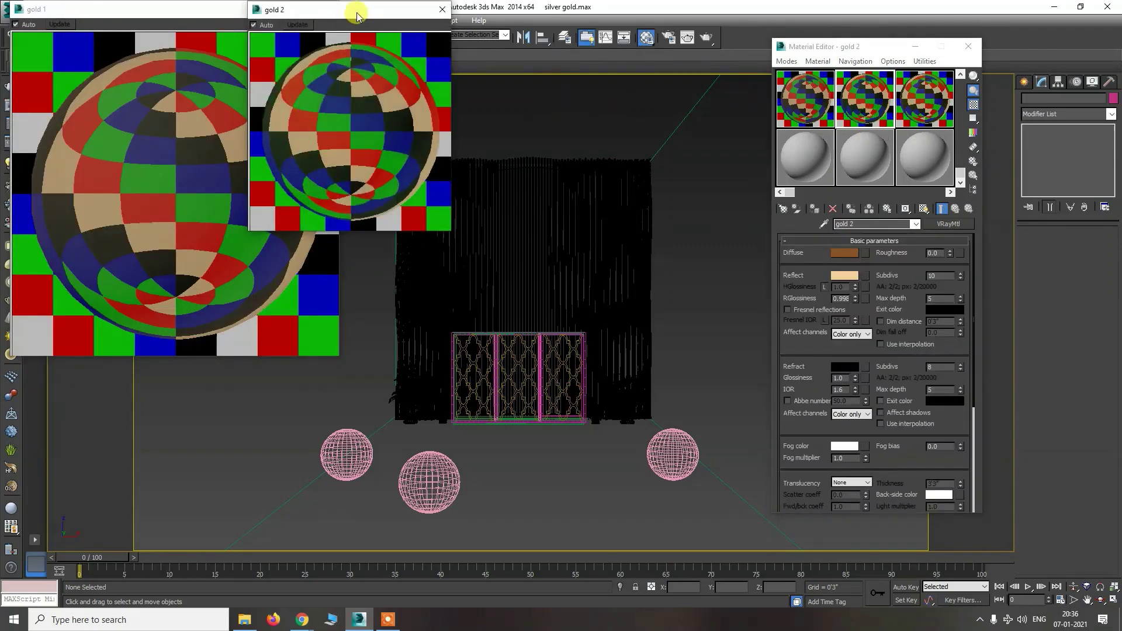
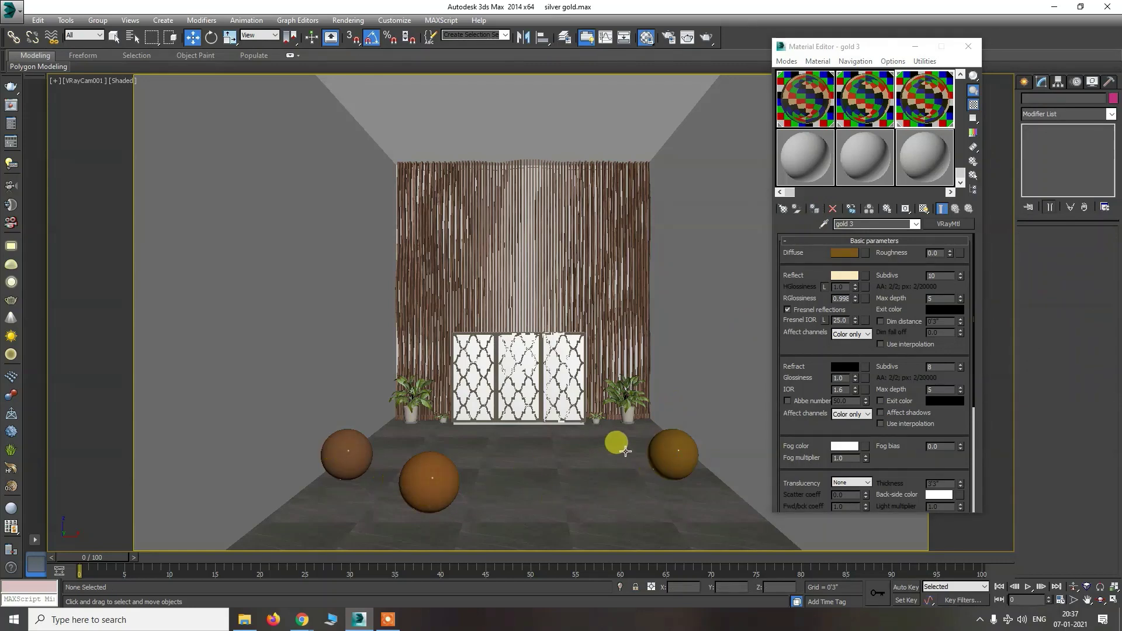
# Step: Select the lattice on the middle cabinet panel and assign the gold 1 material to it
pyautogui.click(486, 403)
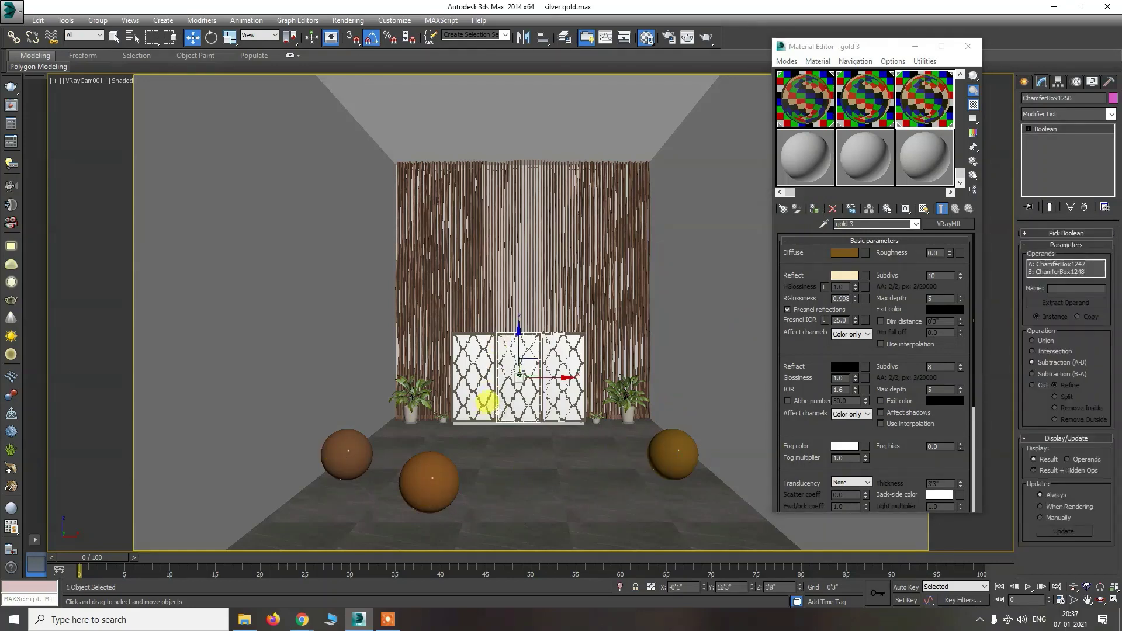
pyautogui.click(488, 403)
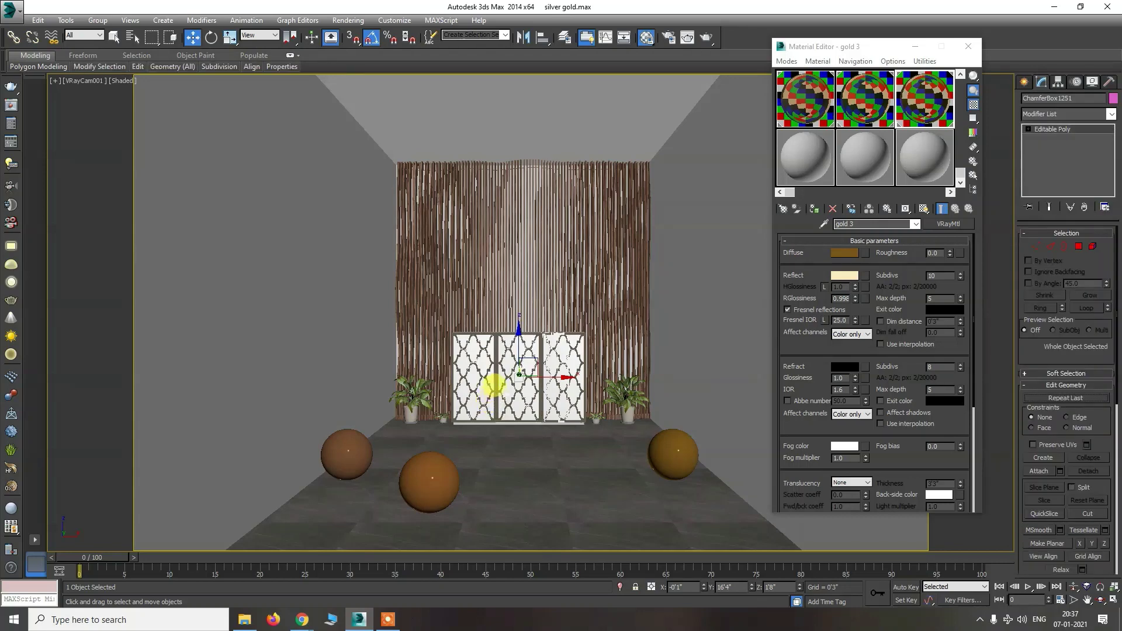
pyautogui.click(493, 386)
pyautogui.click(813, 96)
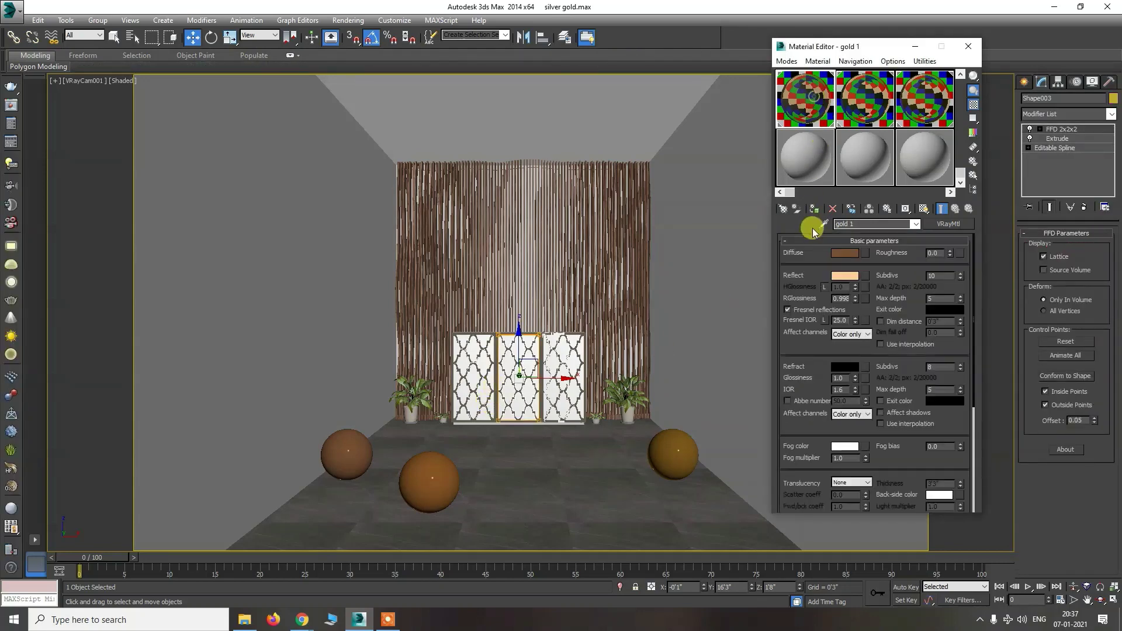
# Step: Assign the gold 2 material to the lattice on the left cabinet panel
pyautogui.click(481, 358)
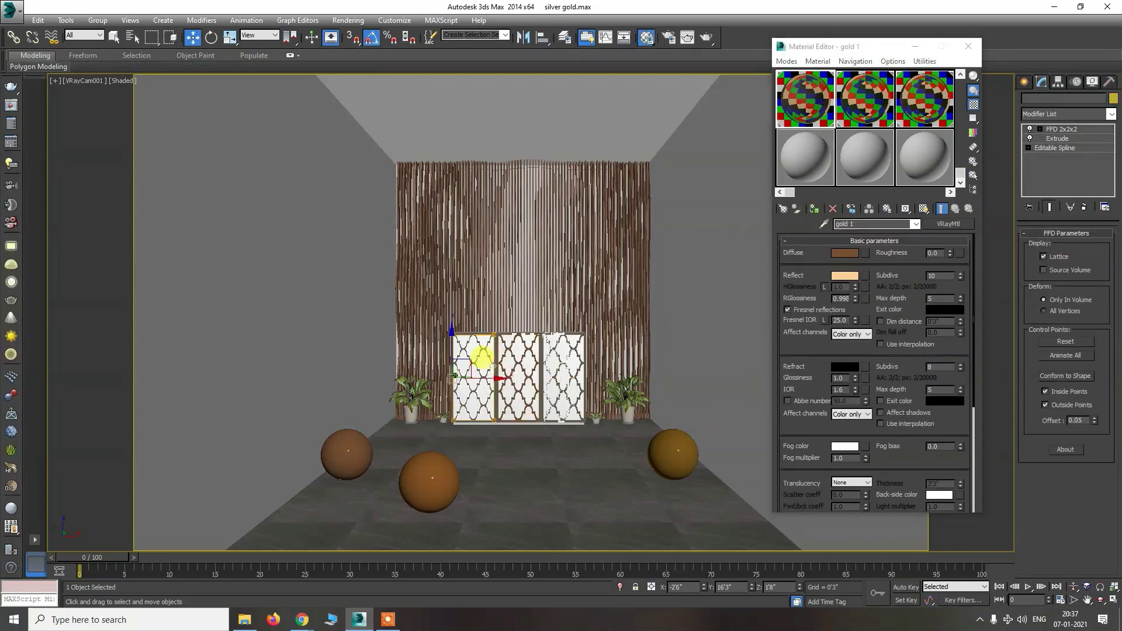
pyautogui.click(864, 104)
pyautogui.click(810, 214)
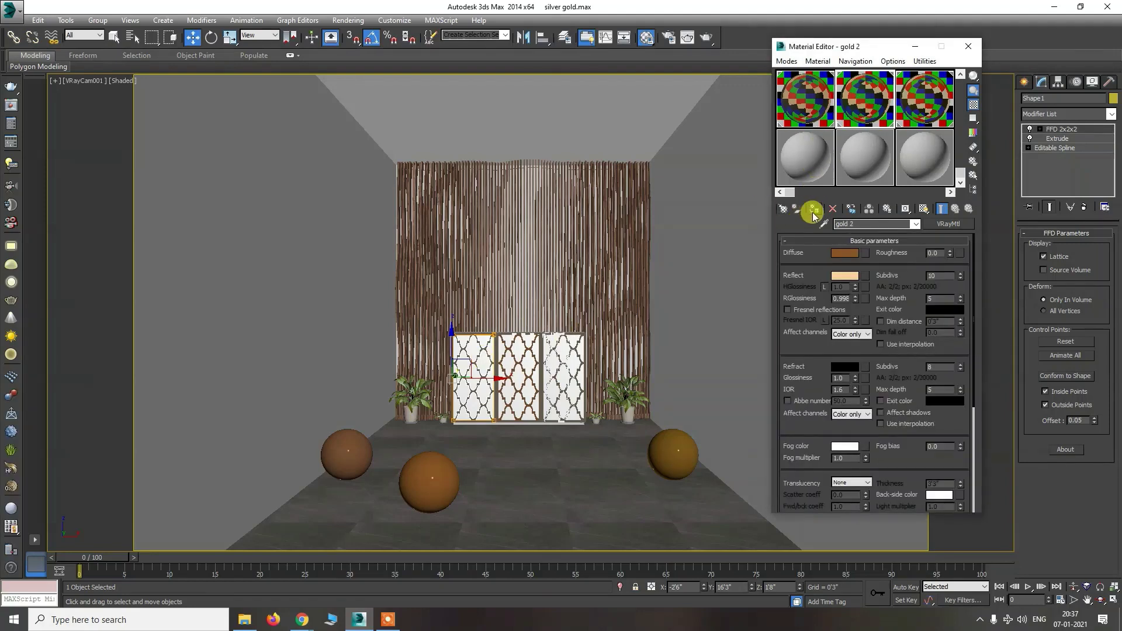
# Step: Assign the gold 3 material to the lattice on the right cabinet panel, then select the floor
pyautogui.click(560, 347)
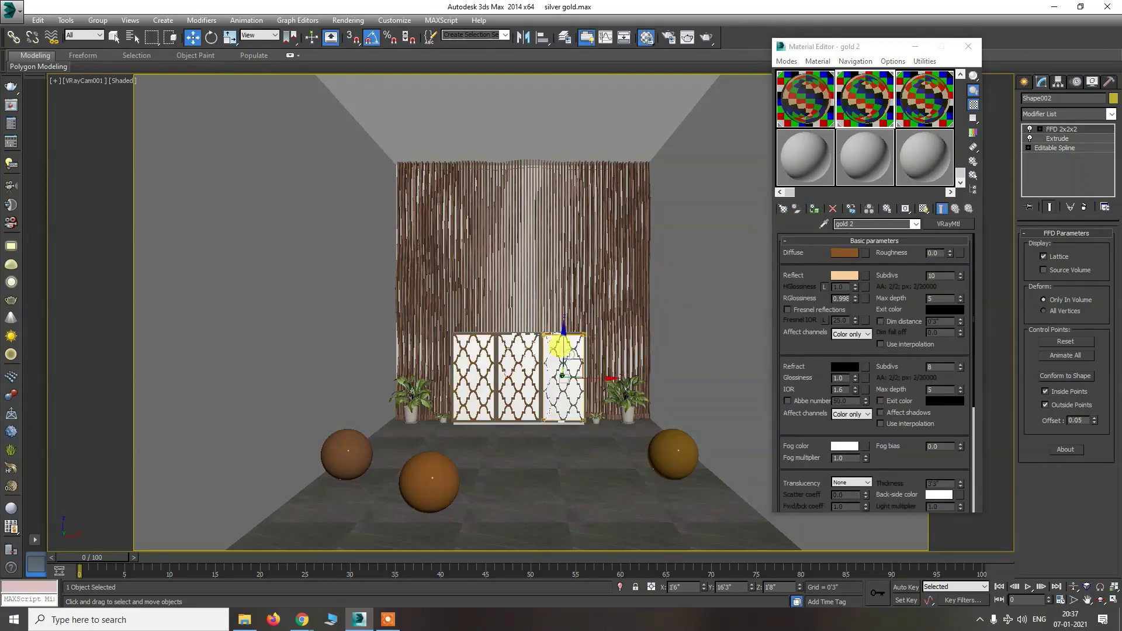
pyautogui.click(923, 103)
pyautogui.click(810, 210)
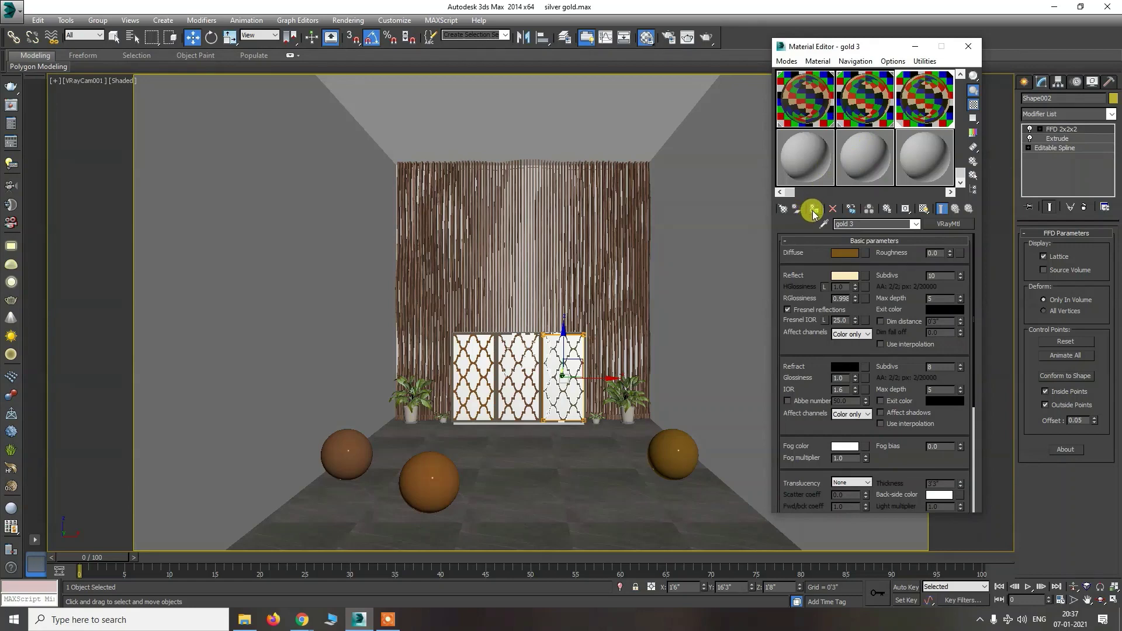
pyautogui.click(606, 495)
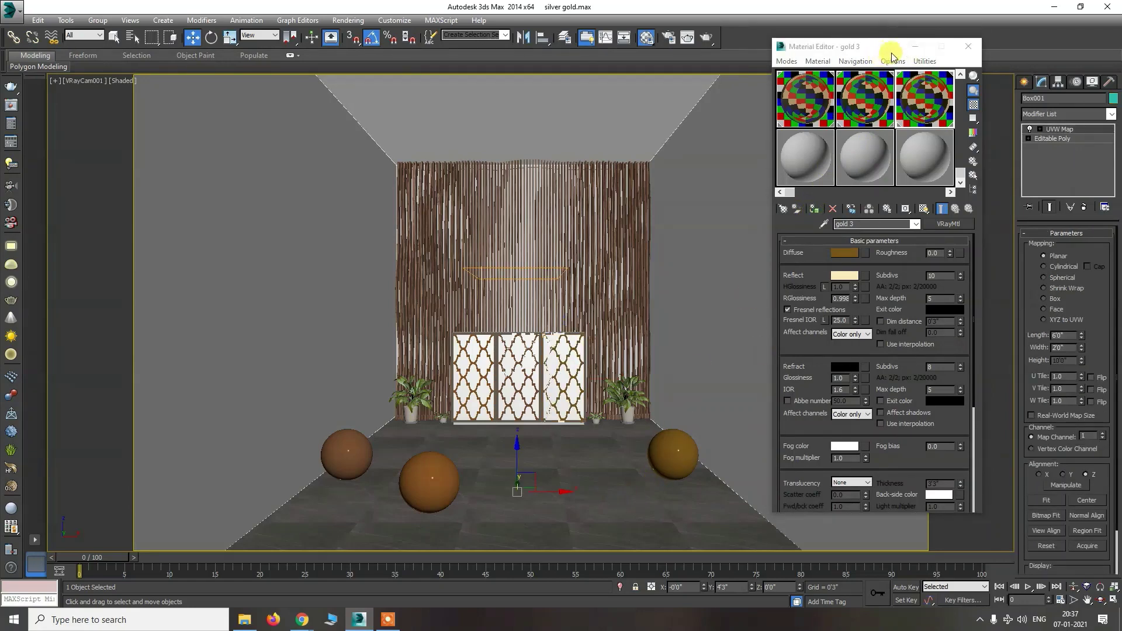
# Step: Minimize the Material Editor and create a targeted VRayIES light with AutoGrid, running from the slat wall's upper left down to the floor
pyautogui.click(916, 47)
pyautogui.click(797, 238)
pyautogui.click(1025, 83)
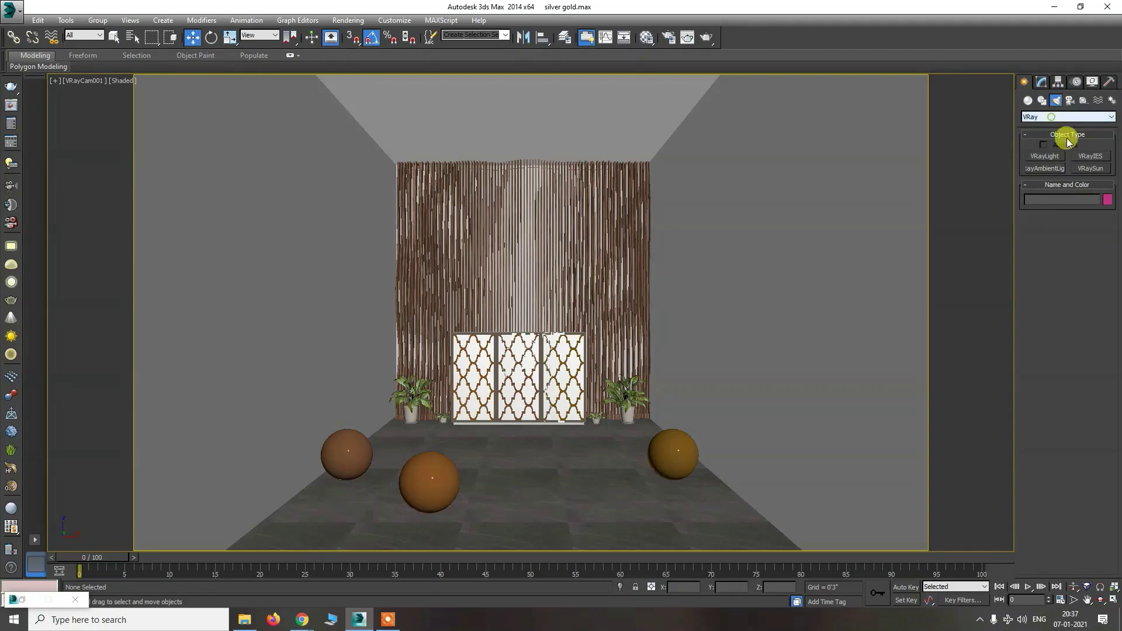
pyautogui.click(1089, 156)
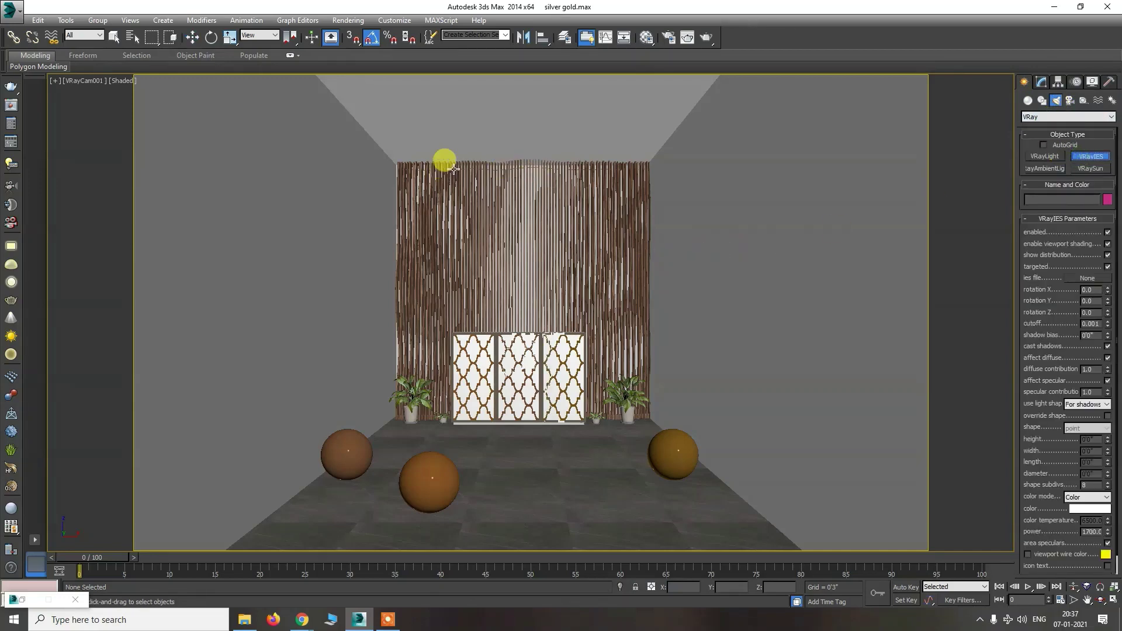
pyautogui.click(1055, 145)
pyautogui.moveTo(442, 170); pyautogui.dragTo(440, 420)
# Step: In the wireframe top view, limit selection to Lights and move the IES light with its target away from the wall, in front of the cabinet
pyautogui.press('w')
pyautogui.press('t')
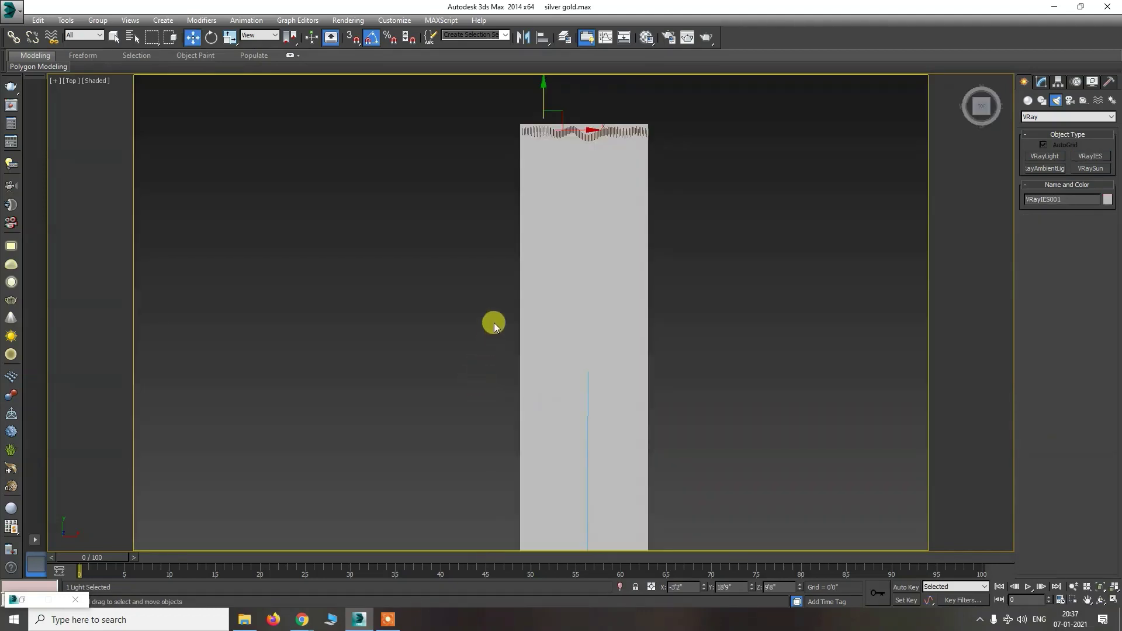
pyautogui.press('F3')
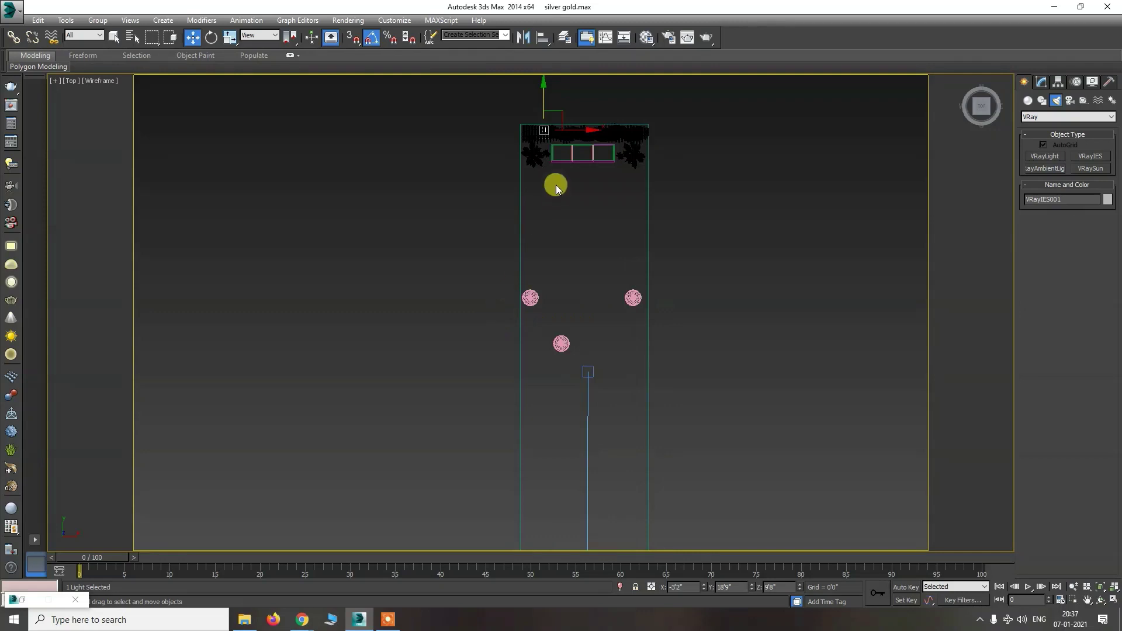
pyautogui.scroll(-3, 556, 184)
pyautogui.click(82, 35)
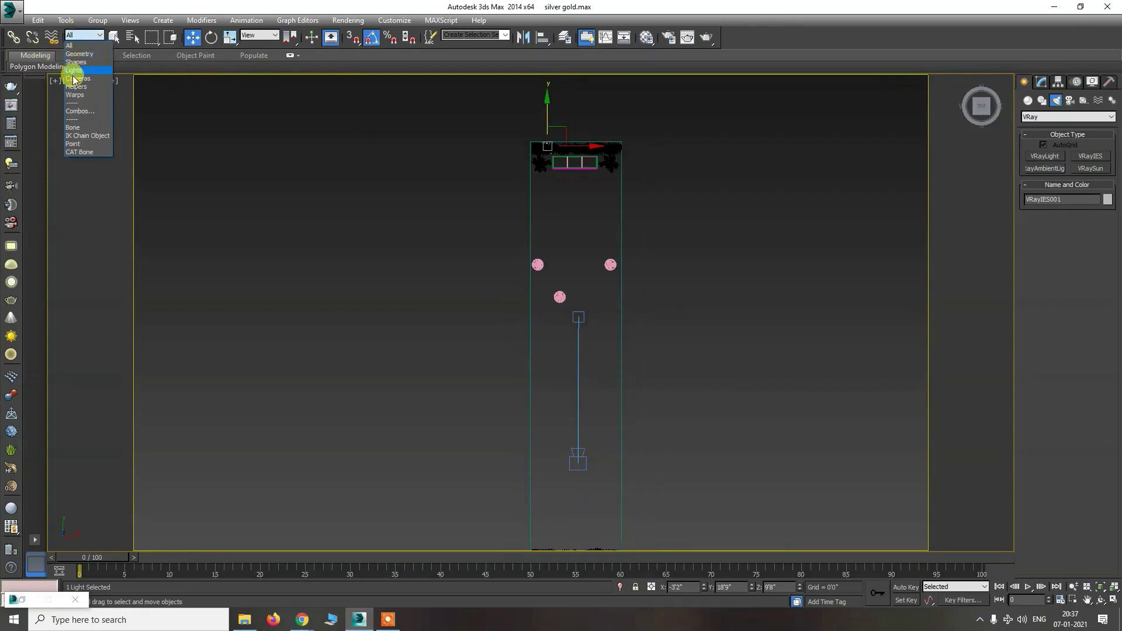
pyautogui.click(74, 70)
pyautogui.press('[')
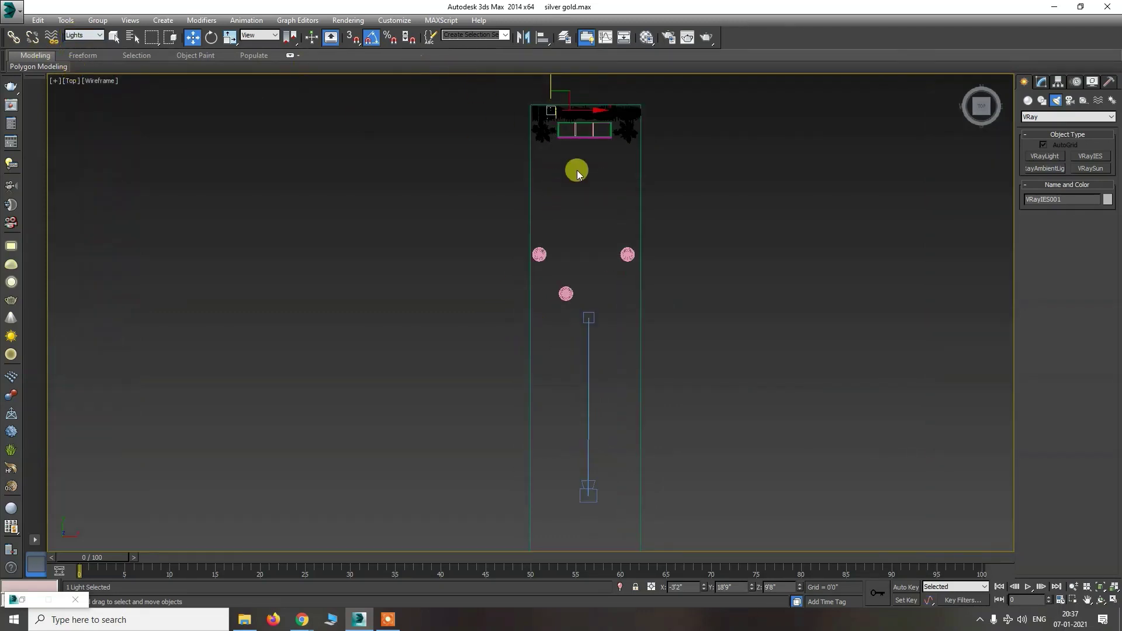
pyautogui.moveTo(550, 158); pyautogui.dragTo(537, 241, button='middle')
pyautogui.moveTo(535, 163); pyautogui.dragTo(525, 219)
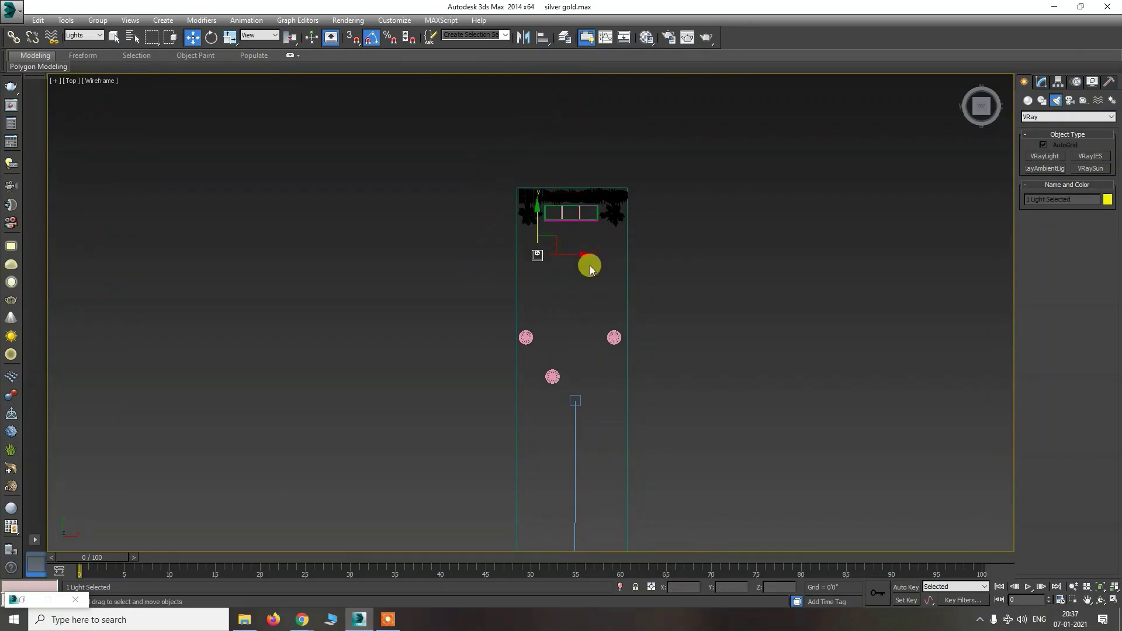
# Step: Copy the IES light across to the room's right side and clone the resulting pair toward the camera as 7 instances
pyautogui.keyDown('shift'); pyautogui.moveTo(571, 250); pyautogui.dragTo(645, 259); pyautogui.keyUp('shift')
pyautogui.click(564, 358)
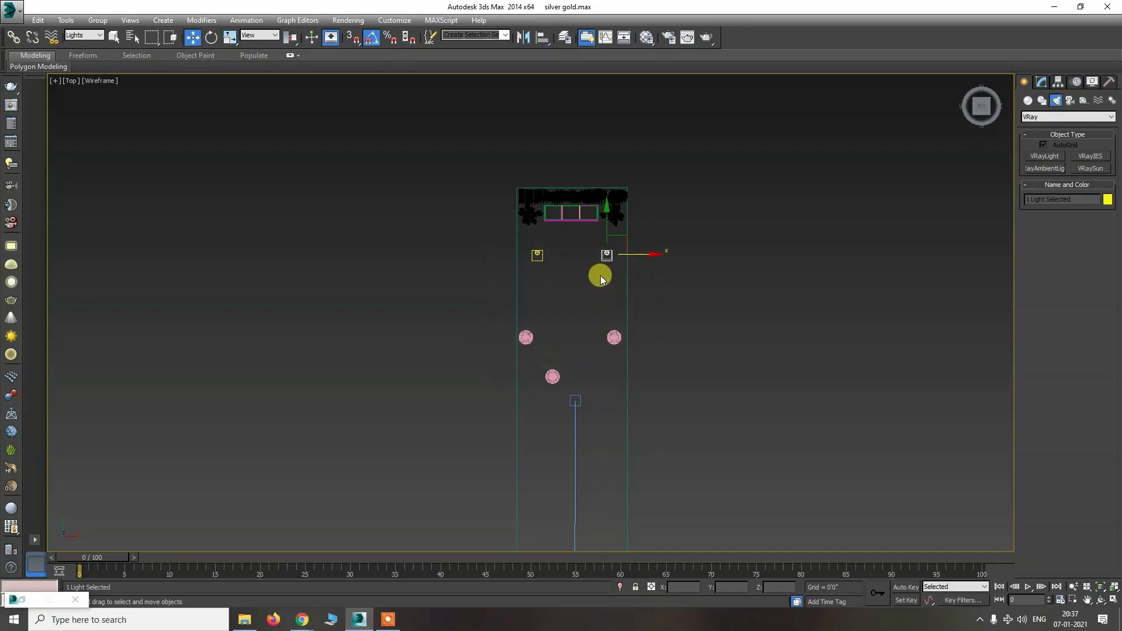
pyautogui.keyDown('ctrl'); pyautogui.click(537, 254); pyautogui.keyUp('ctrl')
pyautogui.moveTo(562, 228); pyautogui.dragTo(571, 258)
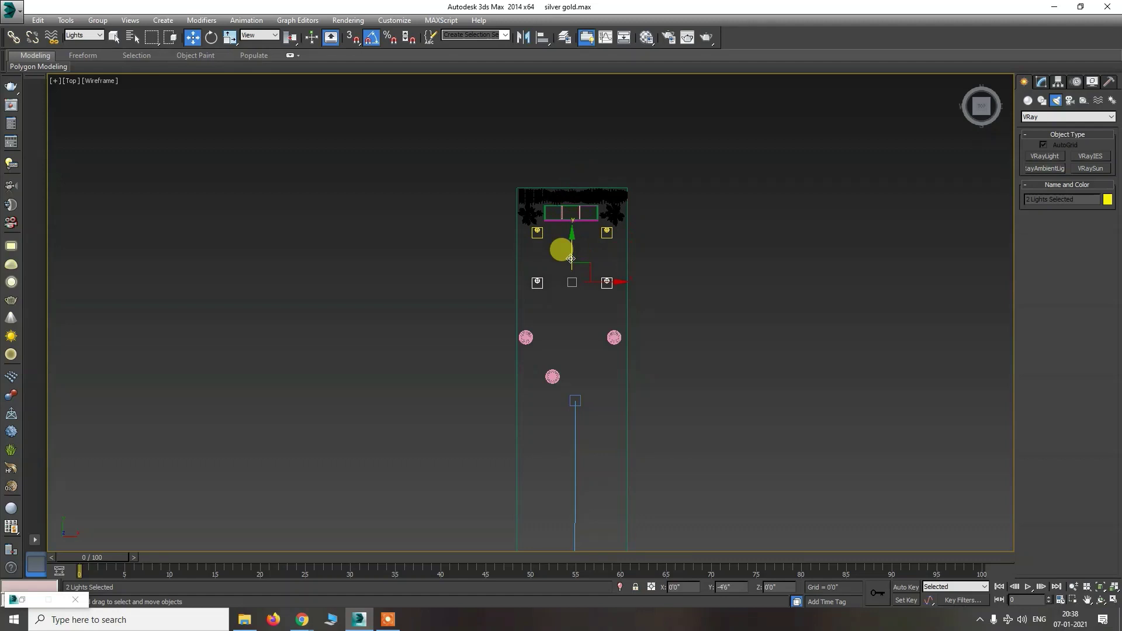
pyautogui.click(573, 315)
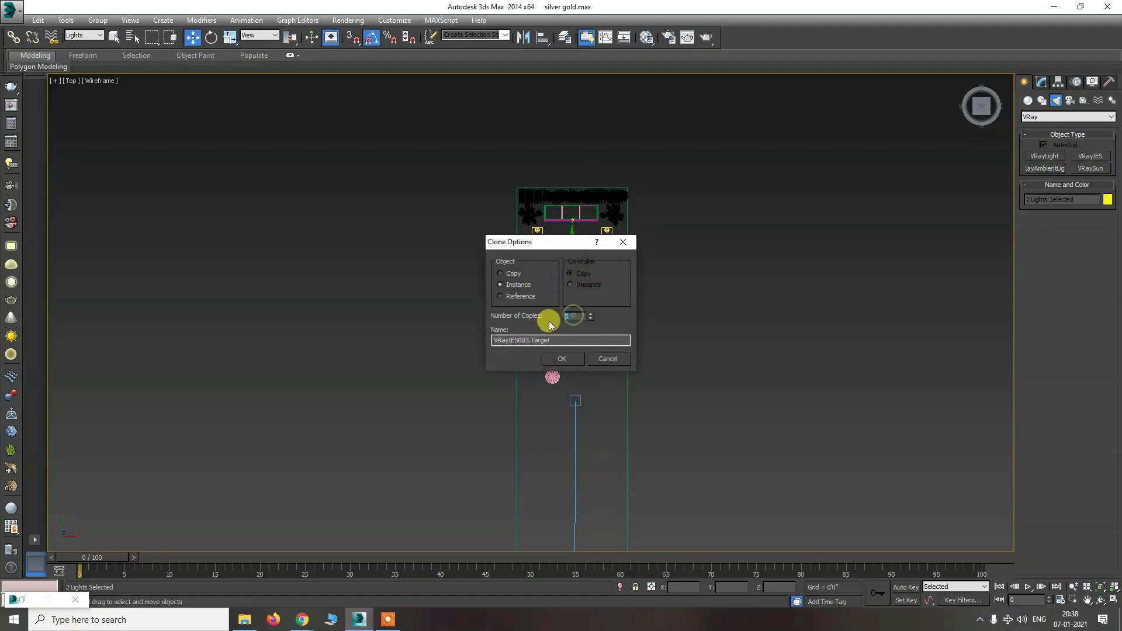
pyautogui.write('7')
pyautogui.click(562, 358)
pyautogui.moveTo(567, 350); pyautogui.dragTo(605, 269, button='middle')
pyautogui.scroll(-3, 605, 269)
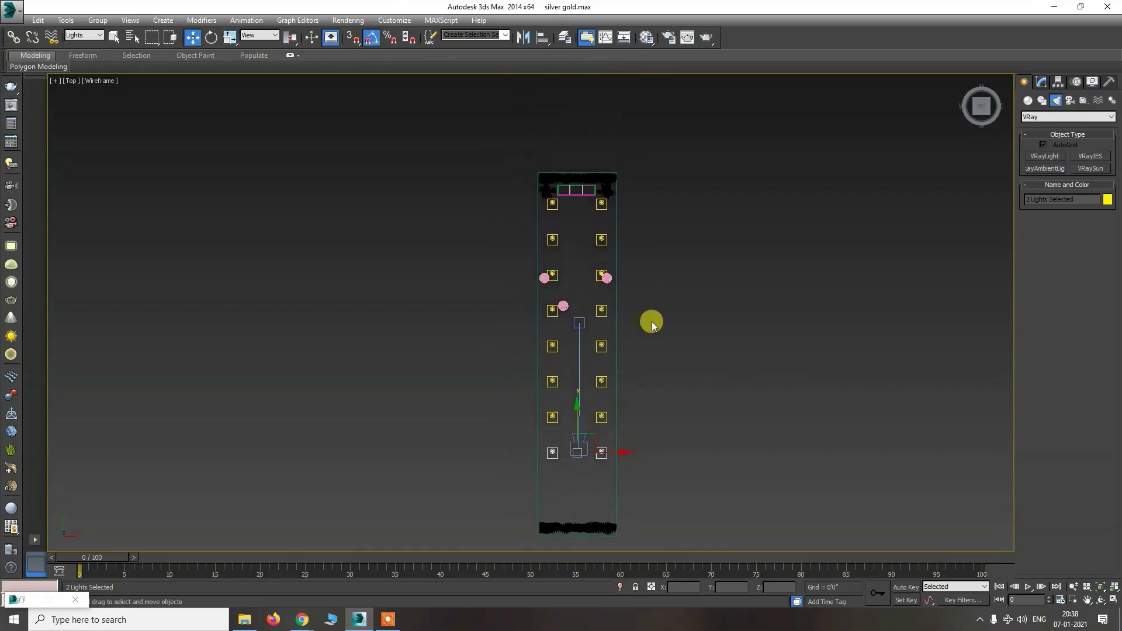
# Step: Examine the placement of the IES lights and their targets in the camera and front views
pyautogui.press('c')
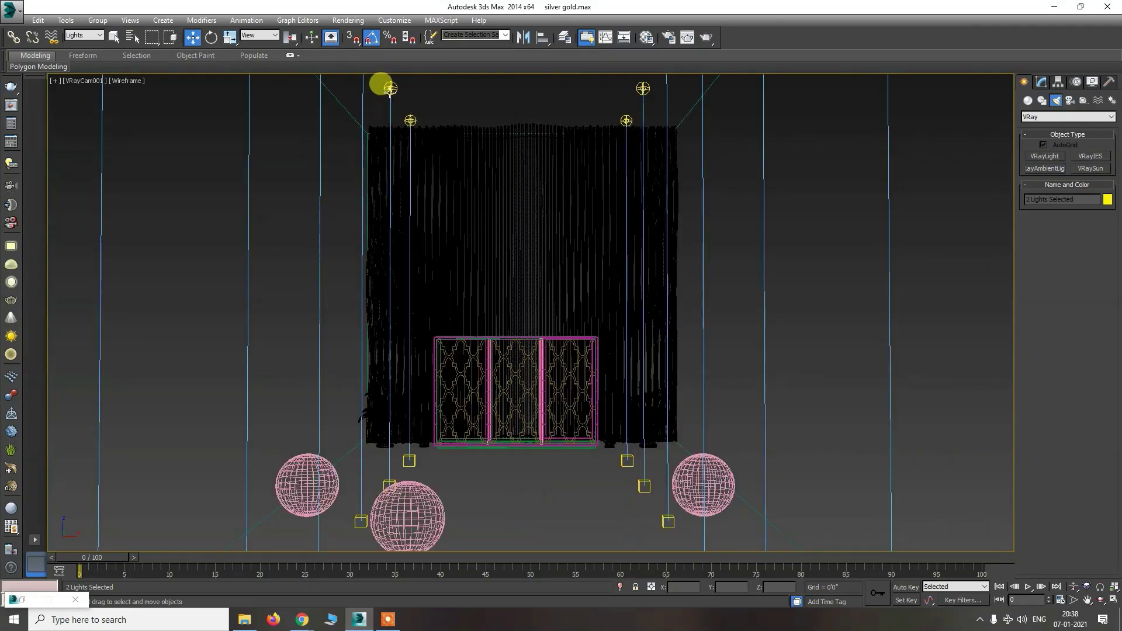
pyautogui.press('f')
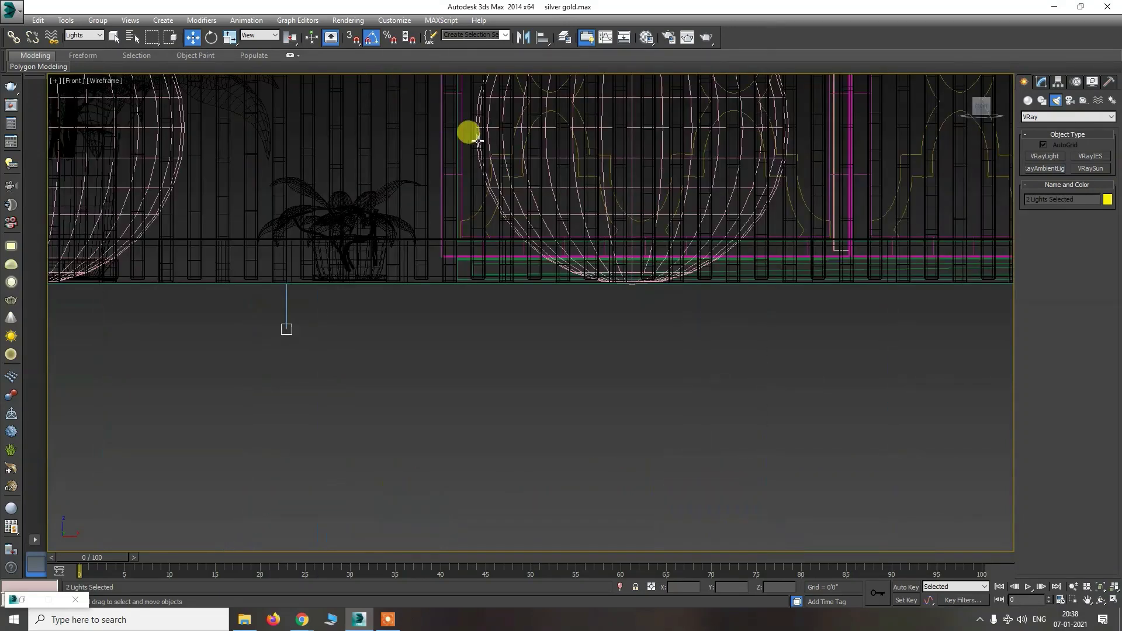
pyautogui.scroll(-3, 529, 137)
pyautogui.scroll(-3, 529, 138)
pyautogui.moveTo(577, 275); pyautogui.dragTo(576, 444, button='middle')
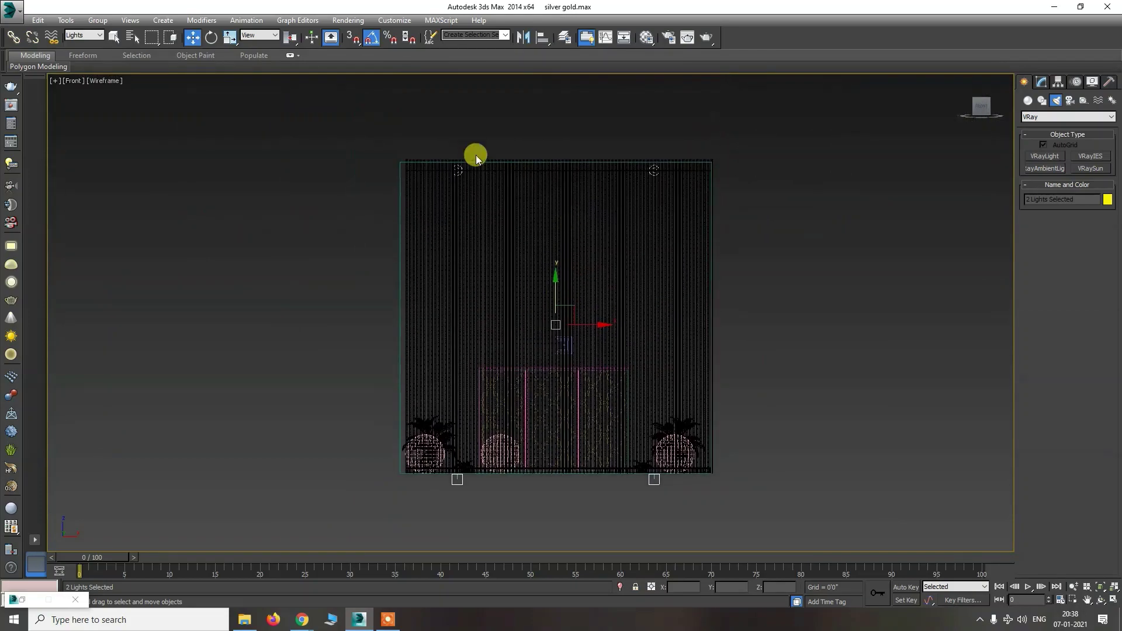
pyautogui.scroll(5, 471, 150)
pyautogui.moveTo(454, 184); pyautogui.dragTo(452, 188, button='middle')
pyautogui.press('c')
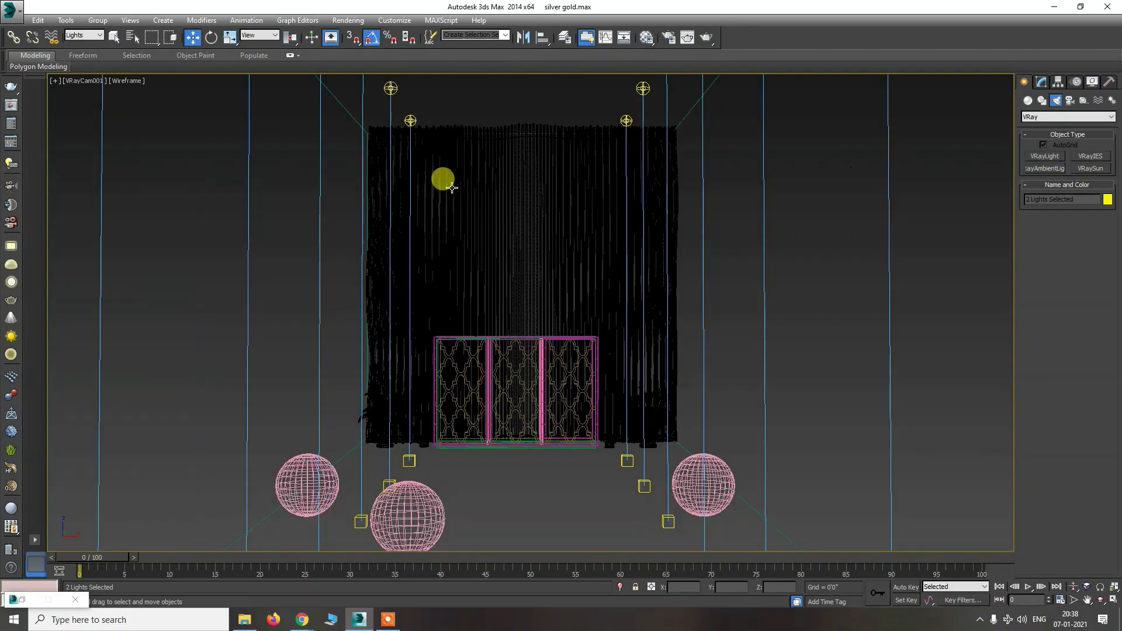
# Step: Load 2.IES from the ies folder on the D: drive as the IES file of the left light nearest the slat wall, and deselect it
pyautogui.click(407, 119)
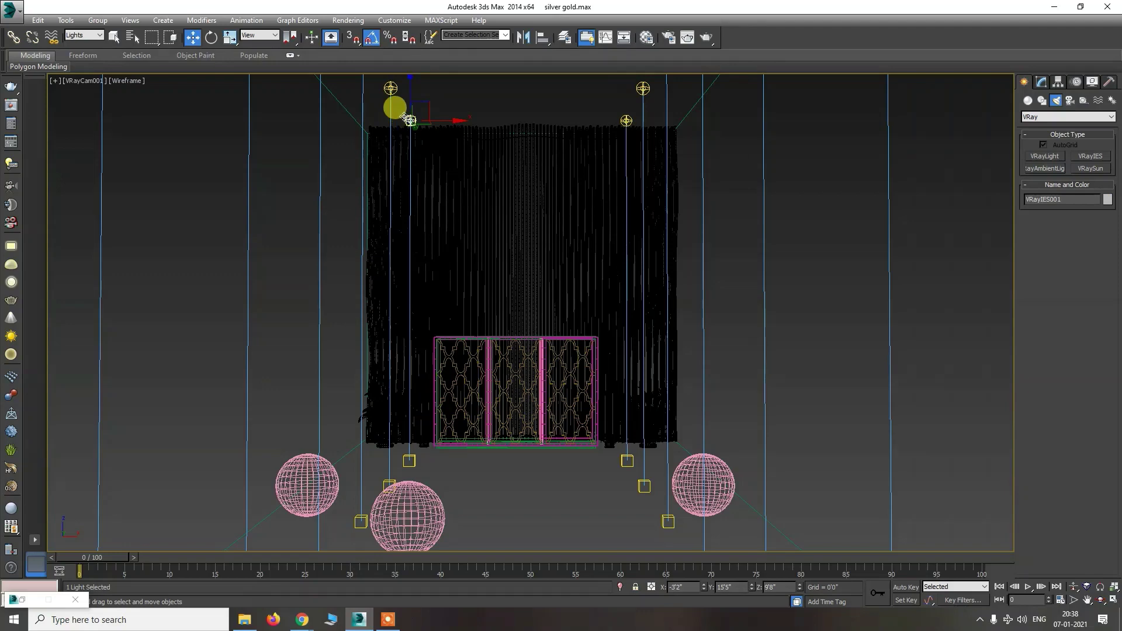
pyautogui.click(1041, 82)
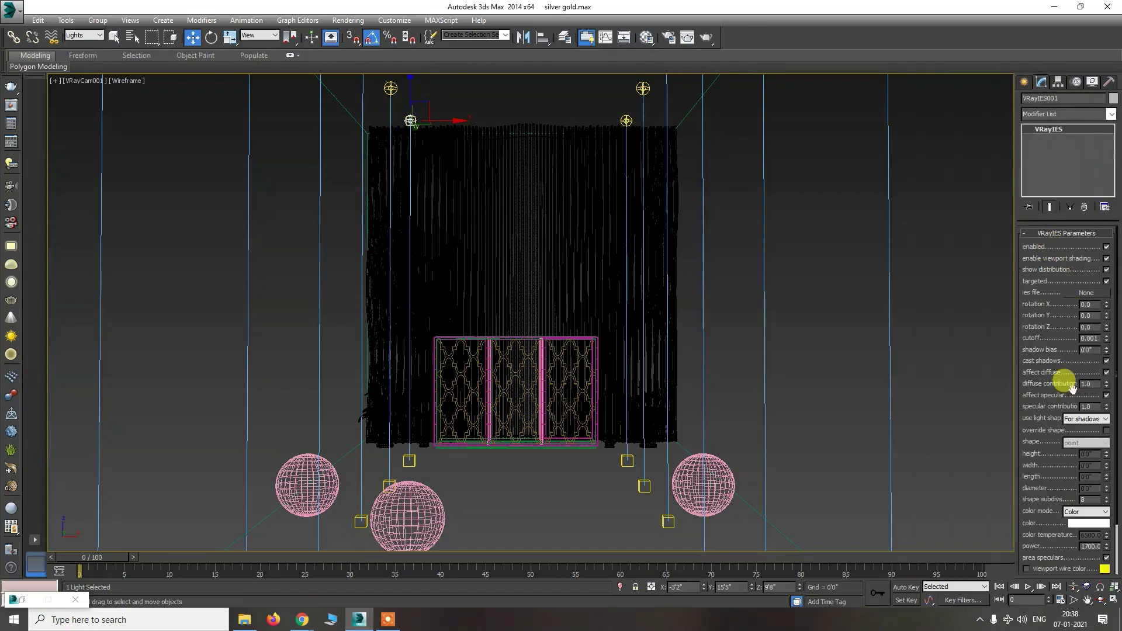
pyautogui.click(1086, 292)
pyautogui.click(24, 196)
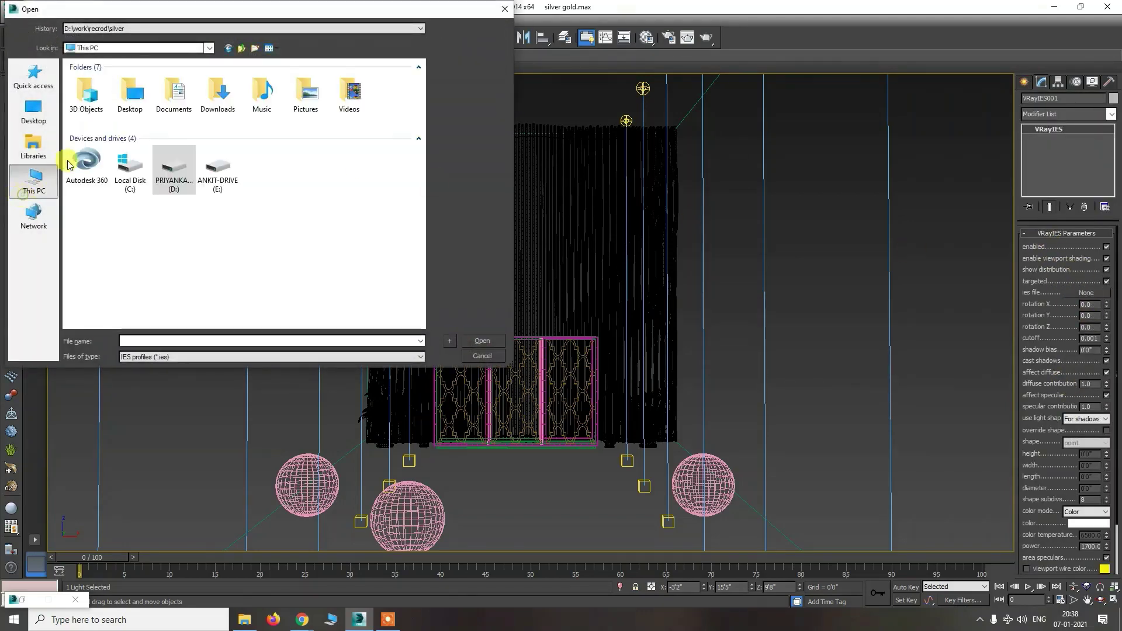
pyautogui.doubleClick(171, 175)
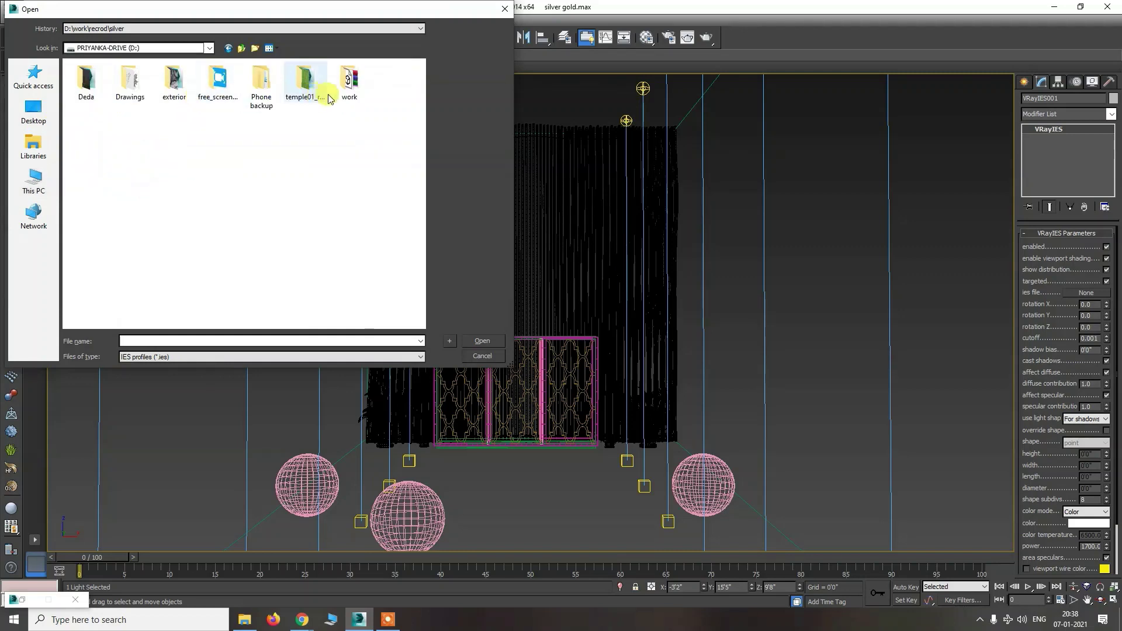
pyautogui.doubleClick(349, 82)
pyautogui.doubleClick(309, 146)
pyautogui.doubleClick(87, 83)
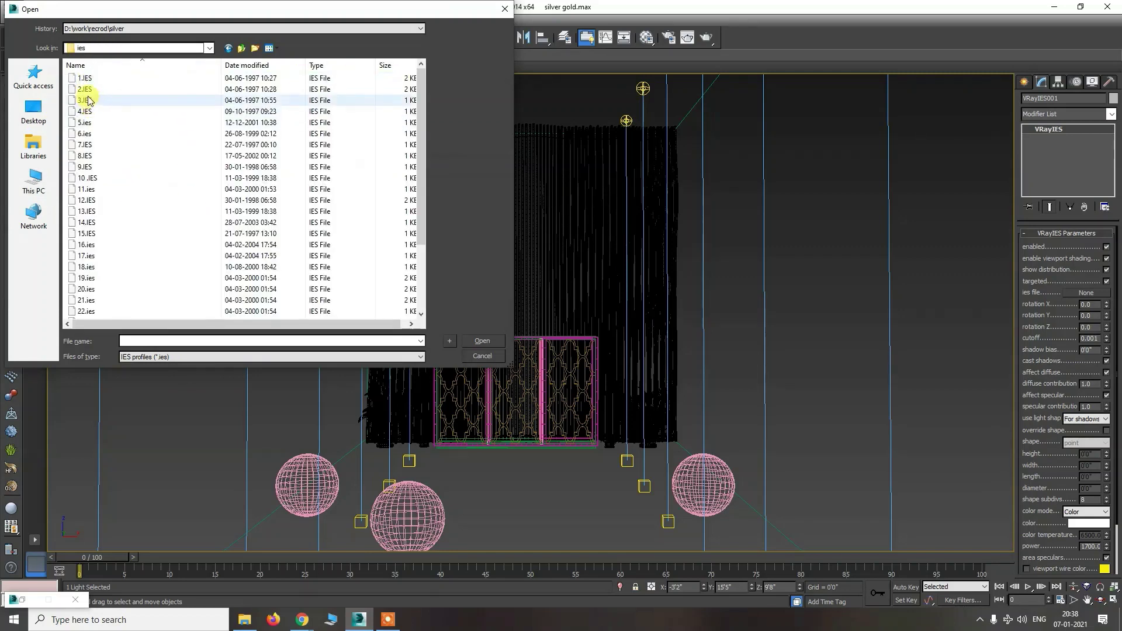
pyautogui.click(85, 89)
pyautogui.click(481, 341)
pyautogui.click(526, 468)
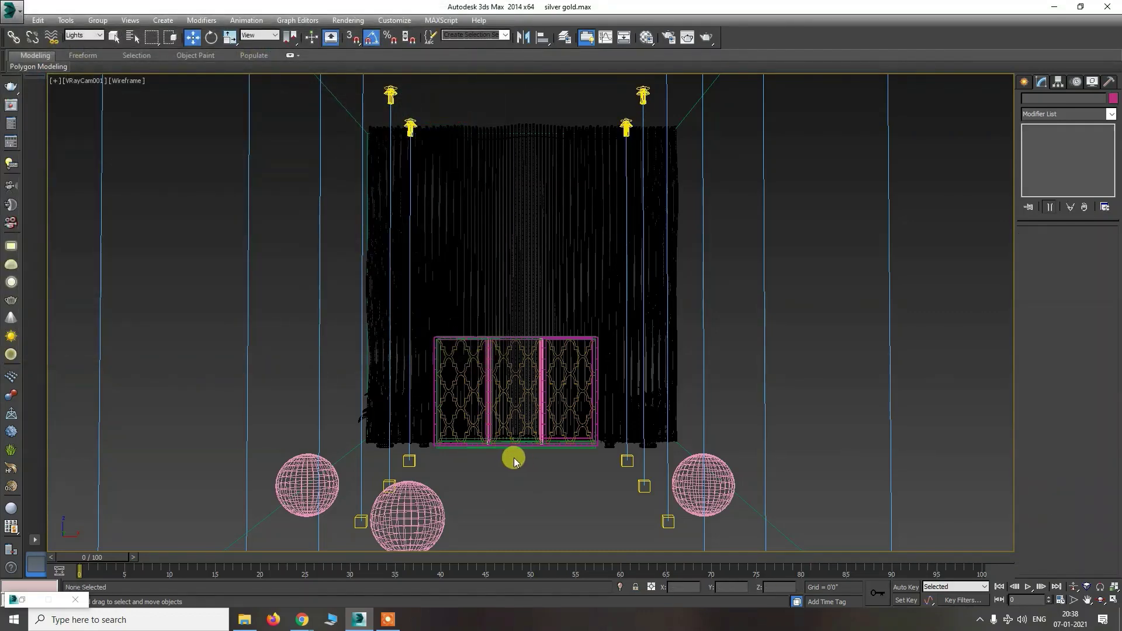
# Step: Render the VRayCam001 view of the scene
pyautogui.hotkey('shift', 'q')
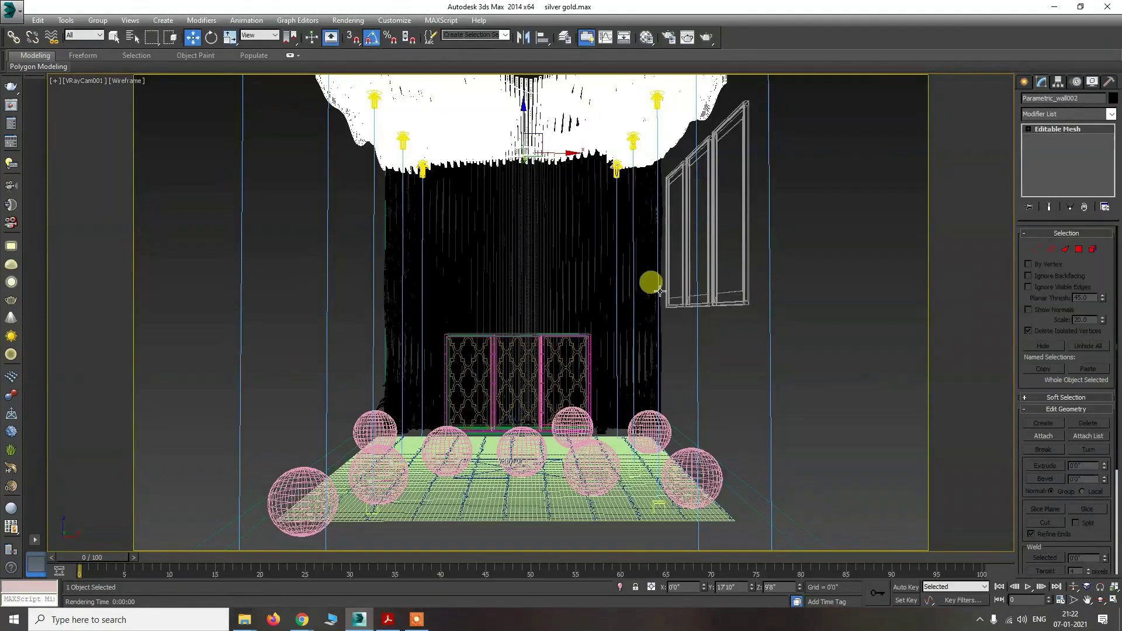
pyautogui.click(706, 37)
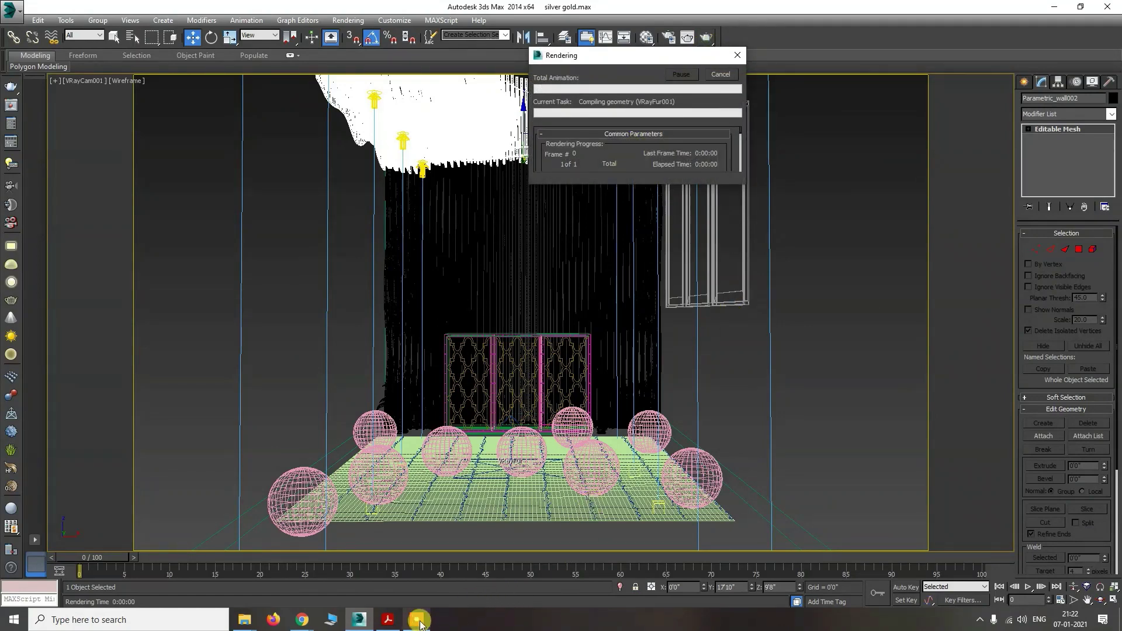
# Step: Switch to Adobe Acrobat Reader, read through the gold 1, 2 and 3 settings in GOLD MATERIAL.pdf, and return to the 3ds Max render
pyautogui.click(387, 620)
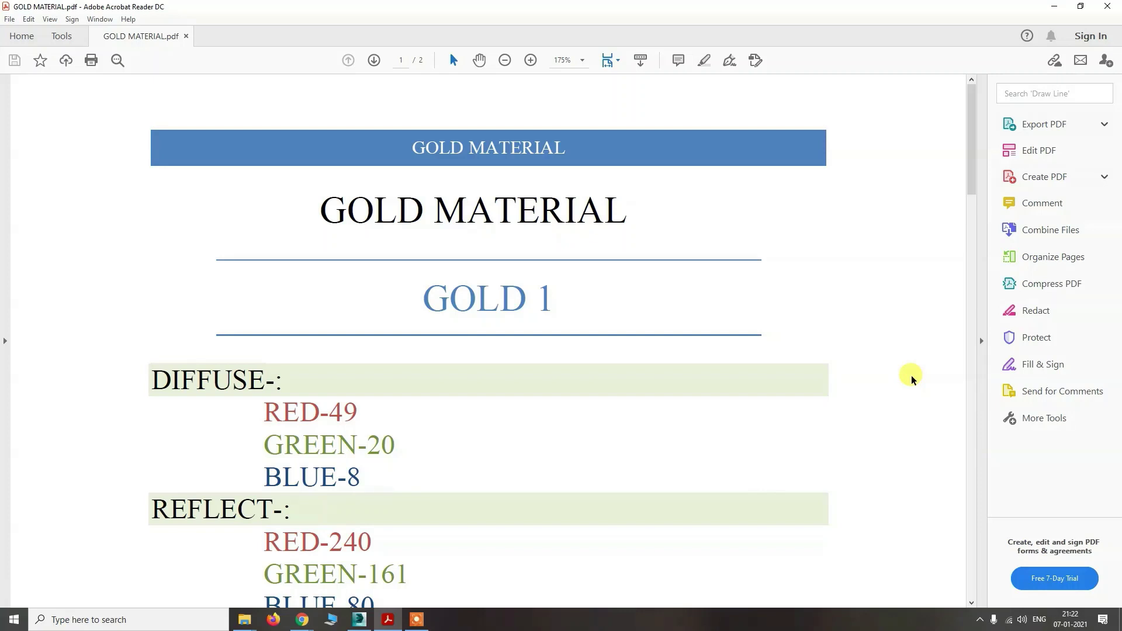
pyautogui.scroll(-3, 912, 379)
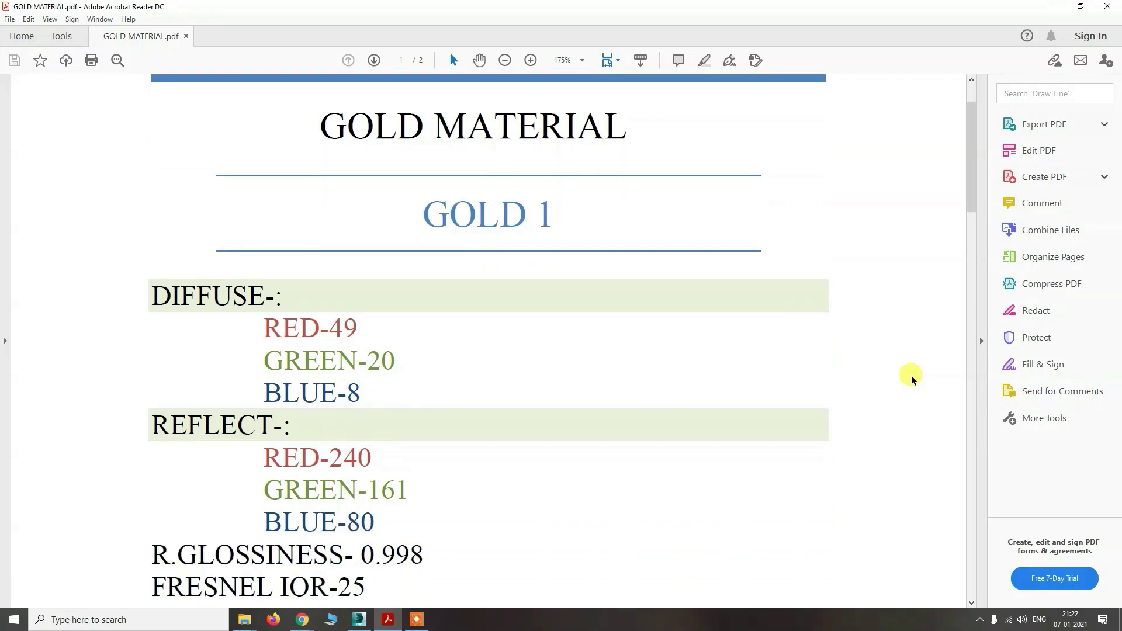
pyautogui.scroll(-1, 912, 379)
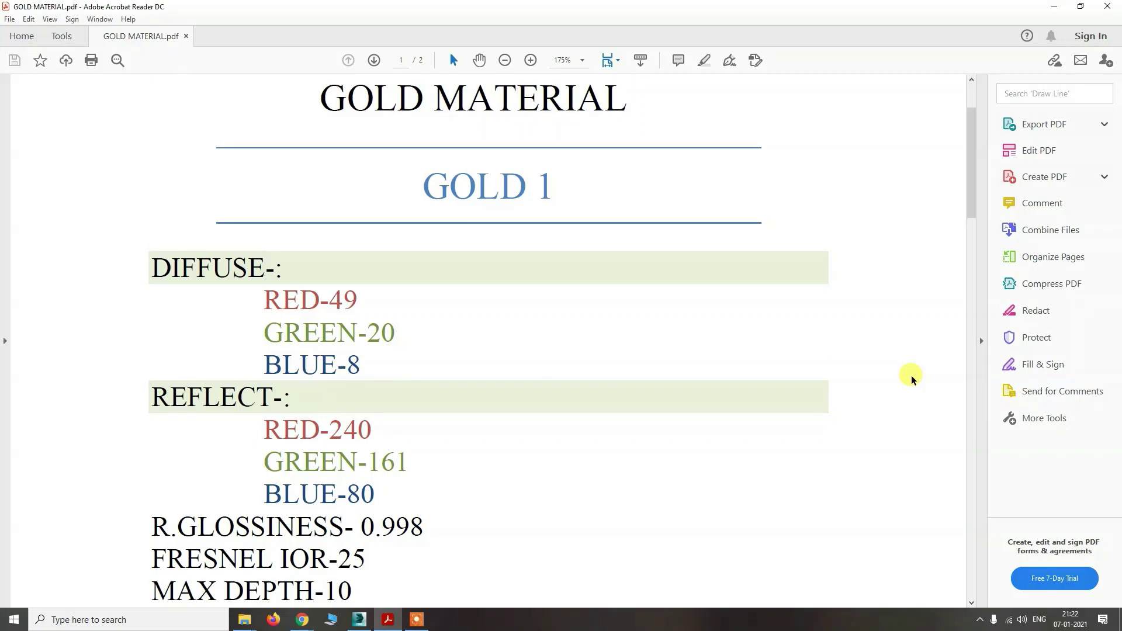
pyautogui.scroll(-7, 911, 379)
pyautogui.scroll(-1, 912, 379)
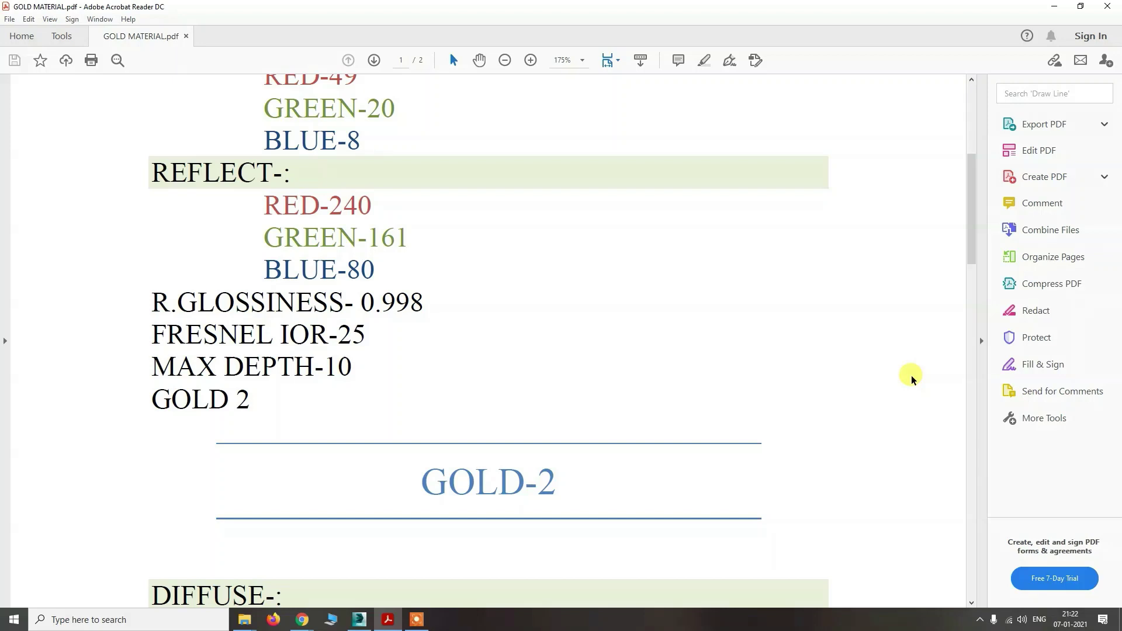
pyautogui.scroll(-2, 912, 378)
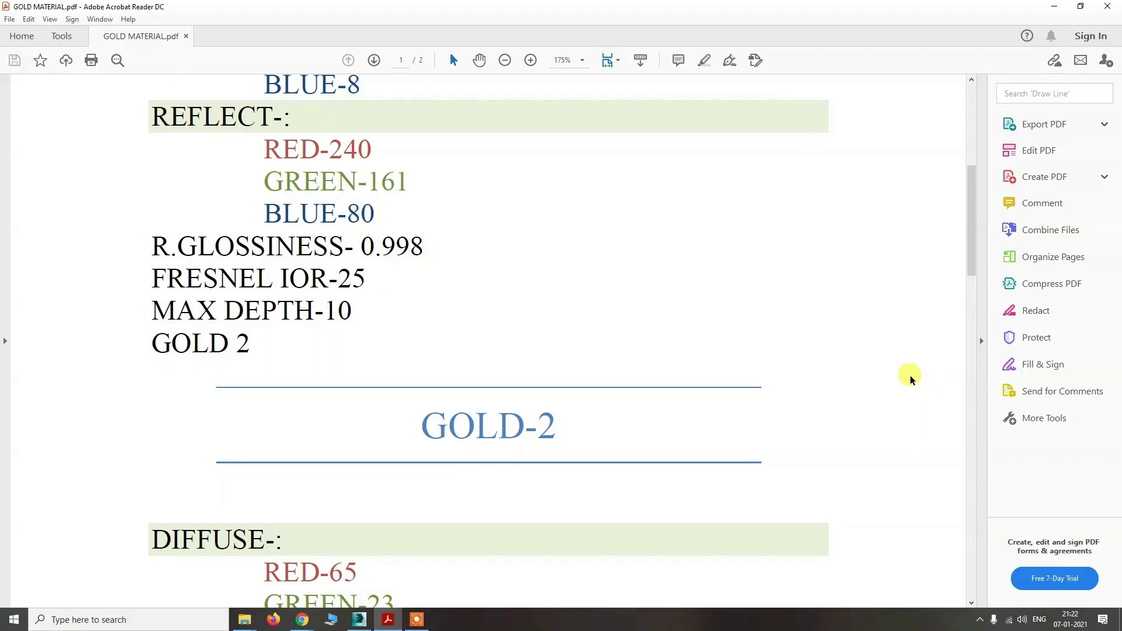
pyautogui.scroll(-10, 910, 377)
pyautogui.scroll(-20, 881, 392)
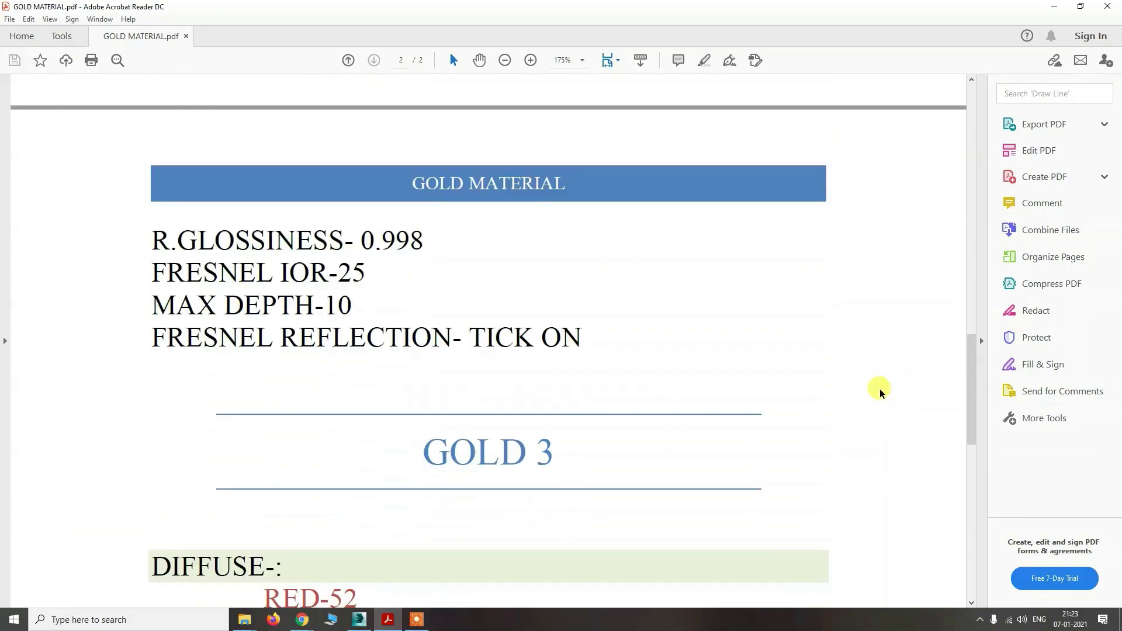
pyautogui.scroll(-5, 881, 393)
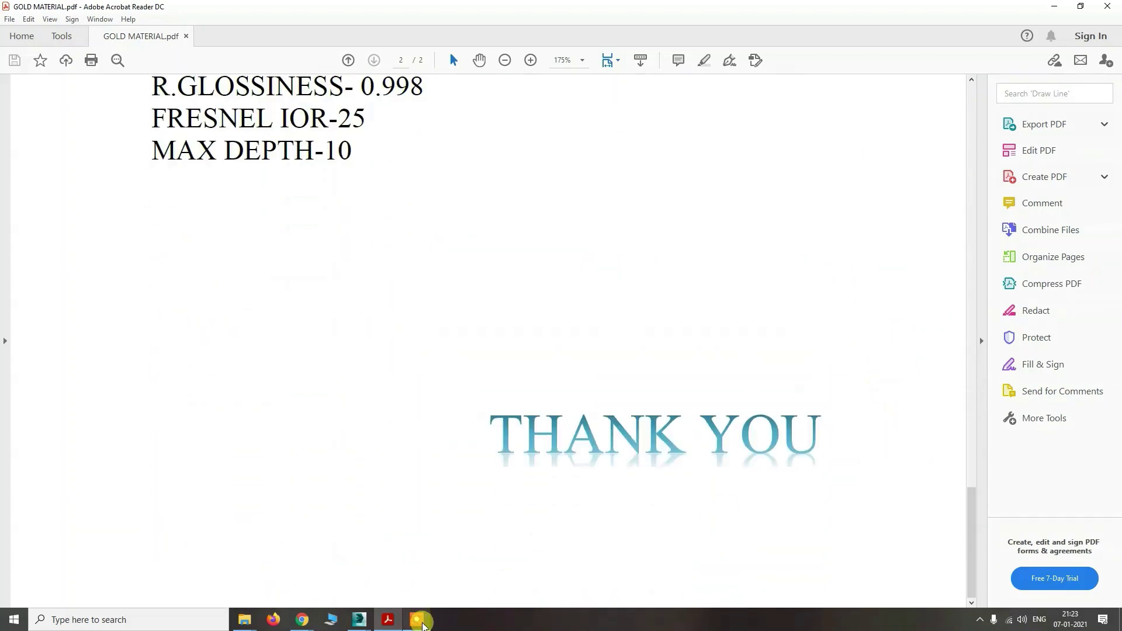
pyautogui.hotkey('alt', 'Tab')
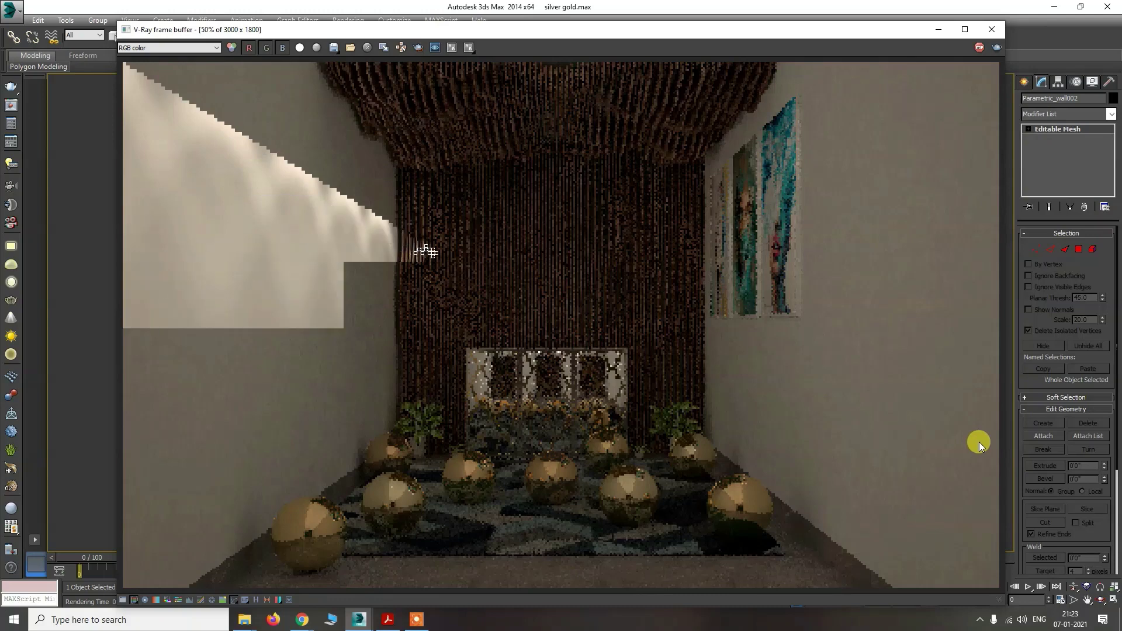